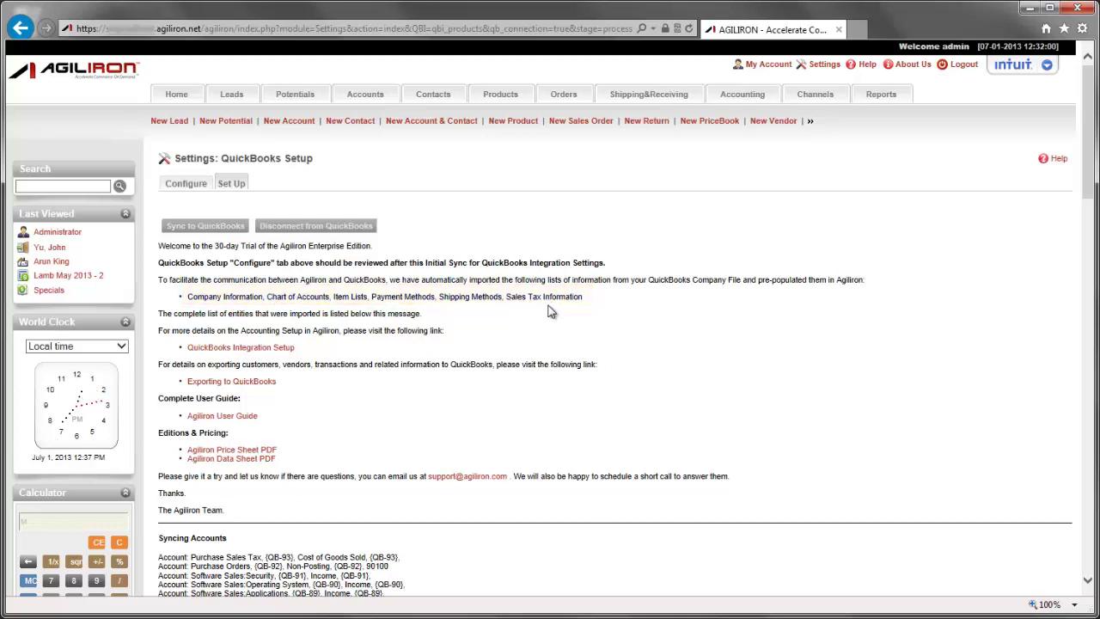
scroll(547, 305, "down", 8)
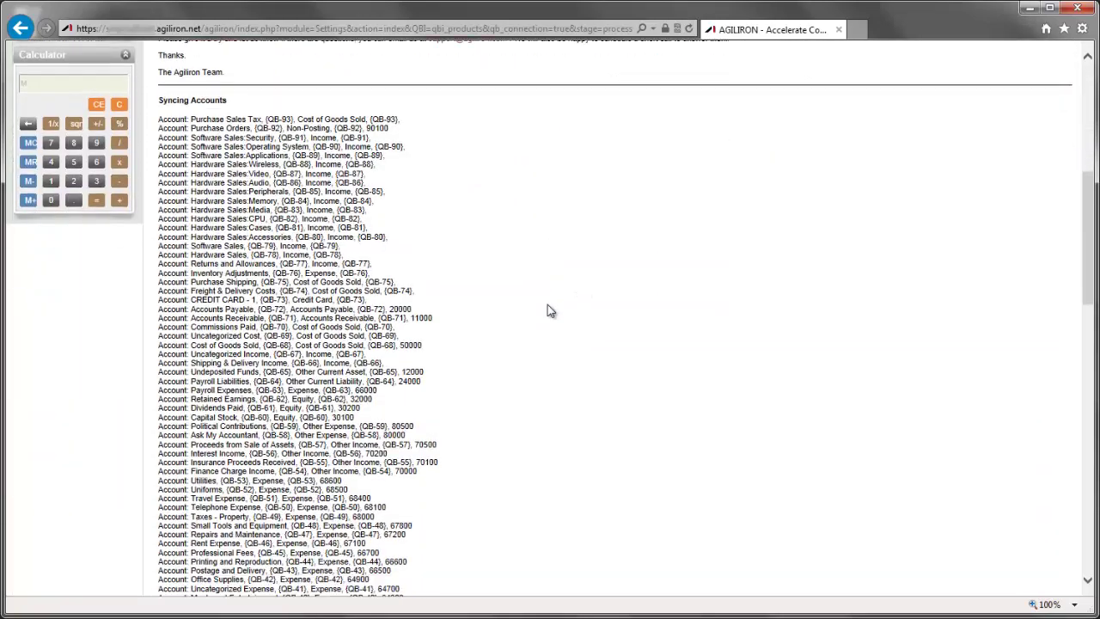
scroll(547, 306, "down", 6)
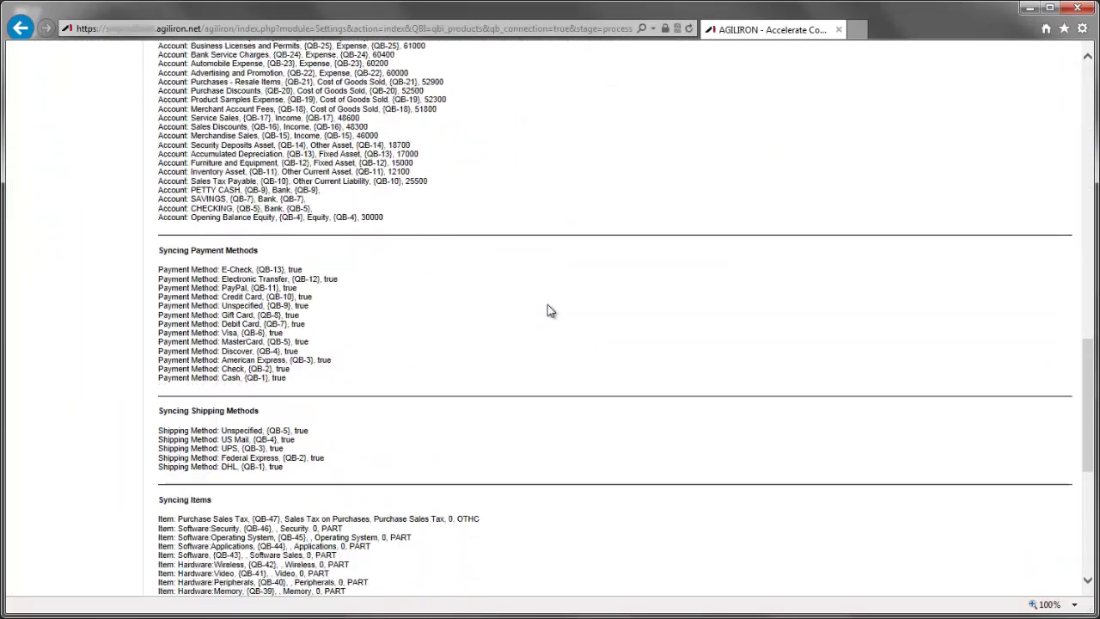
scroll(547, 305, "down", 4)
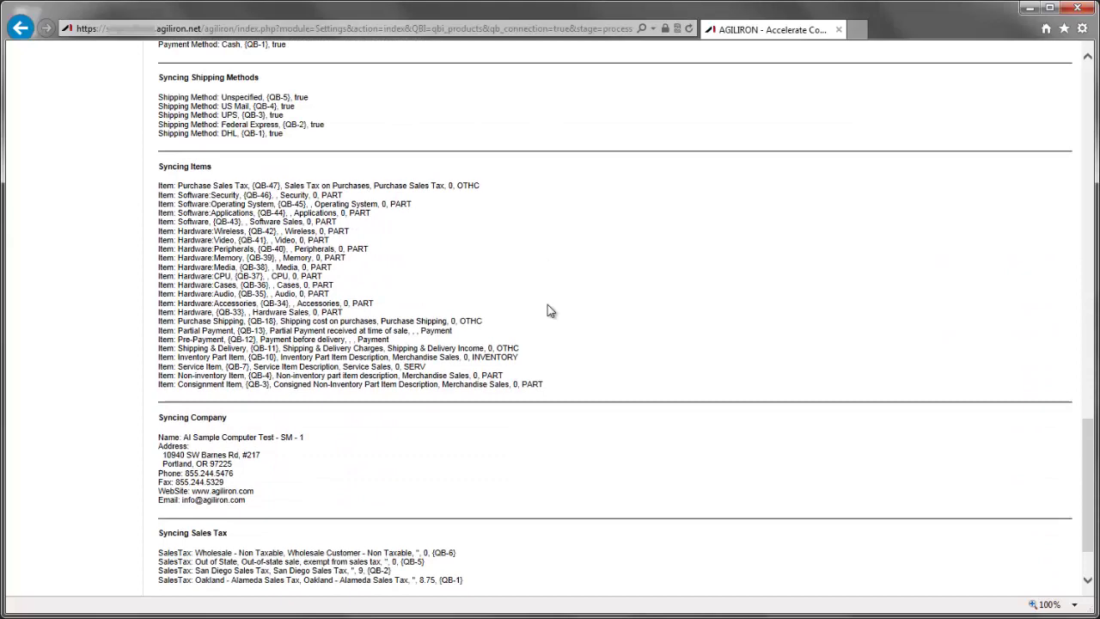
scroll(547, 305, "down", 1)
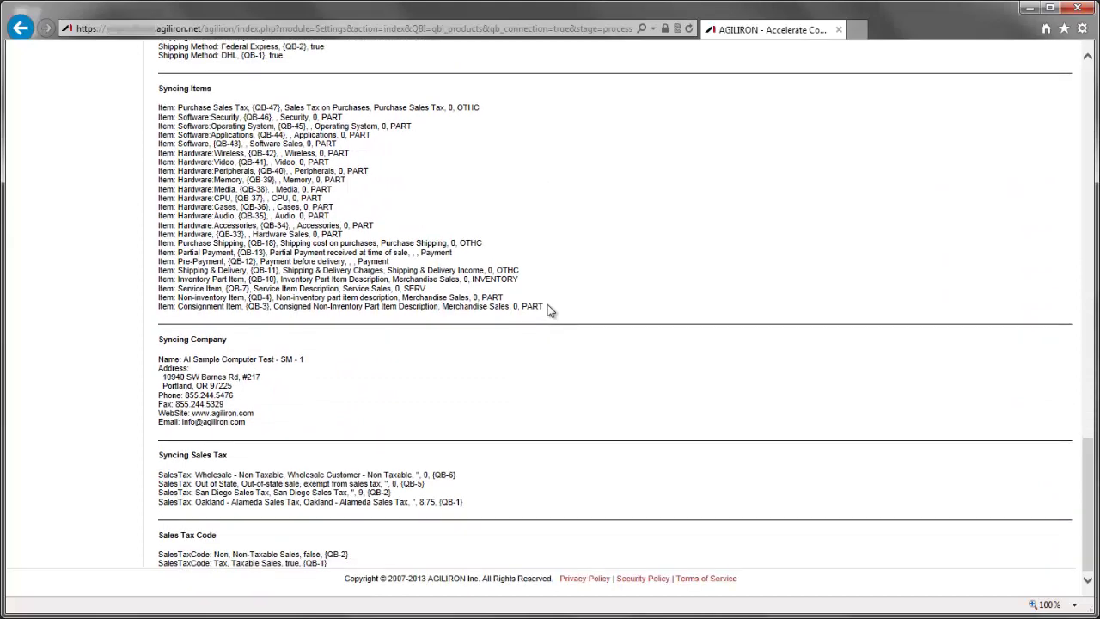
scroll(548, 309, "up", 1)
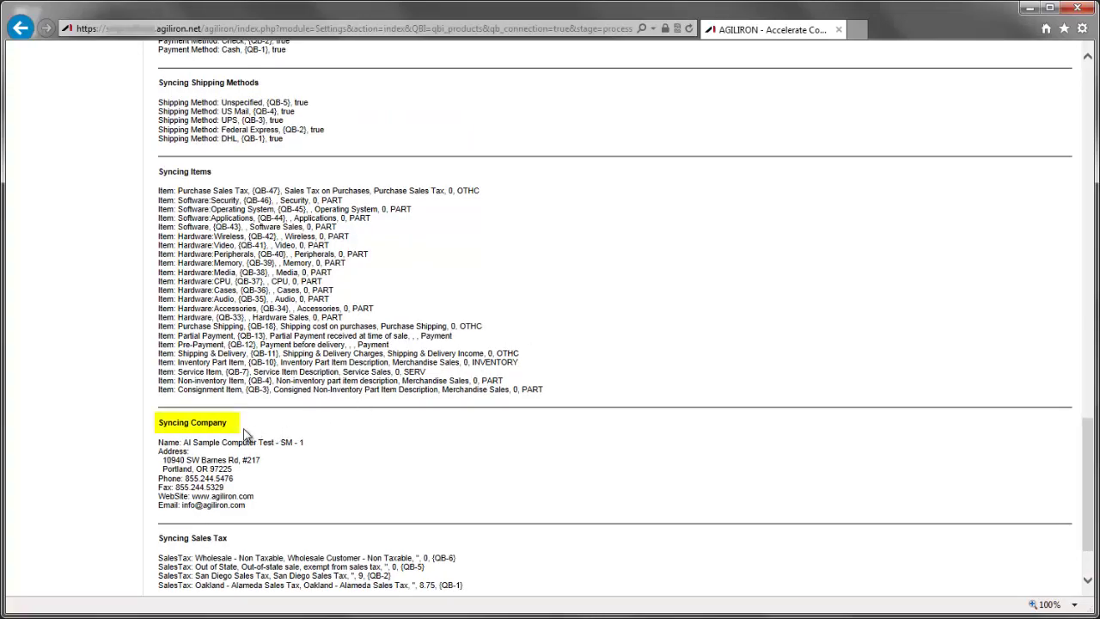
scroll(315, 414, "up", 15)
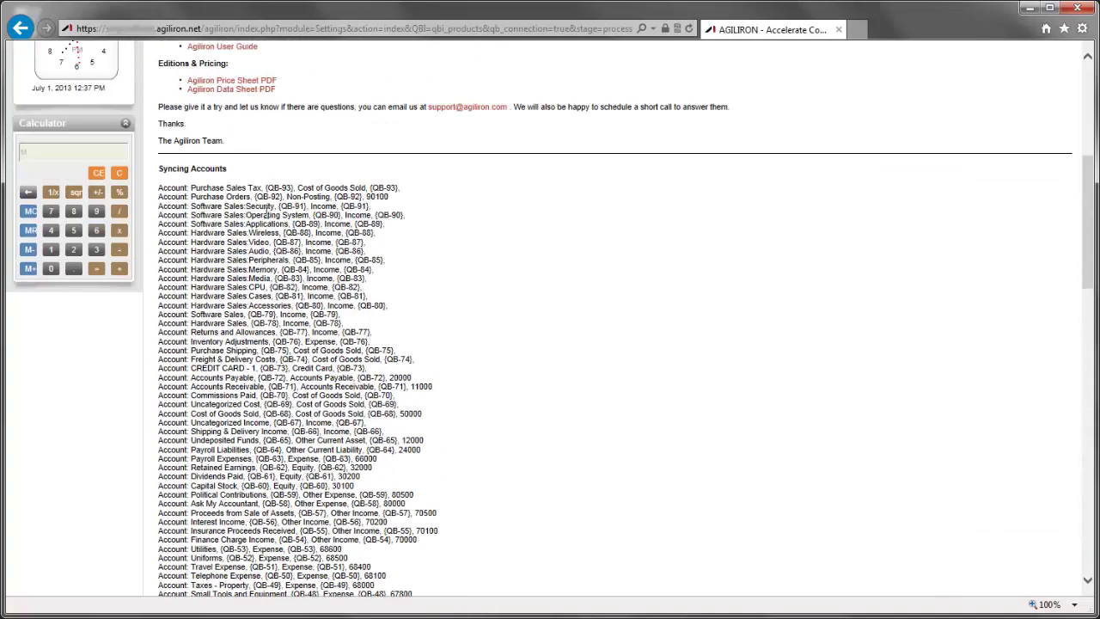
scroll(401, 398, "down", 12)
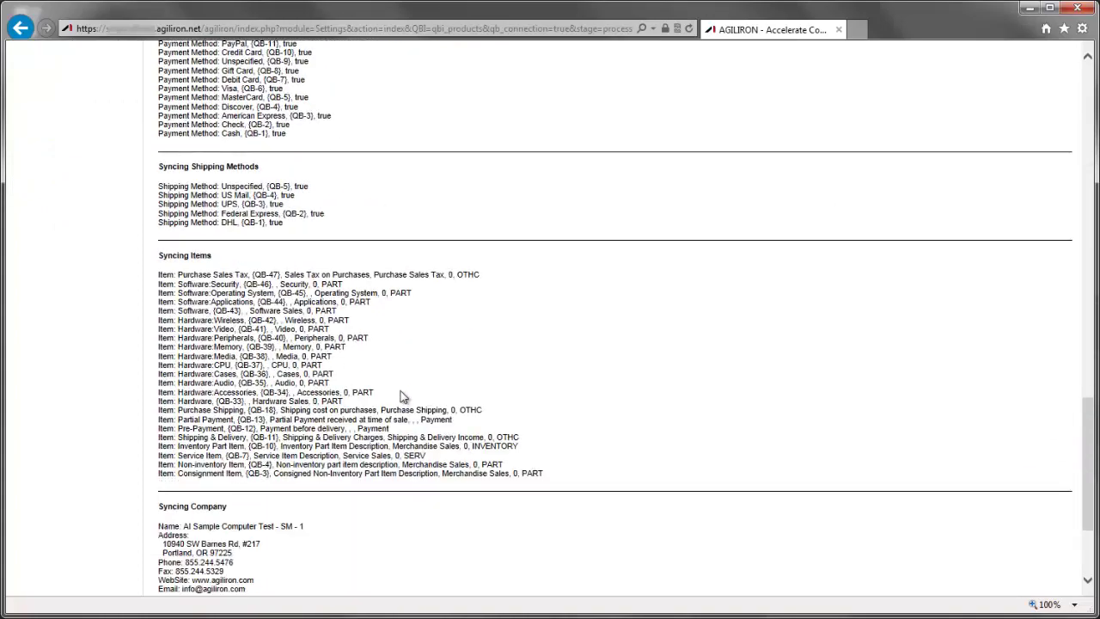
scroll(346, 238, "up", 2)
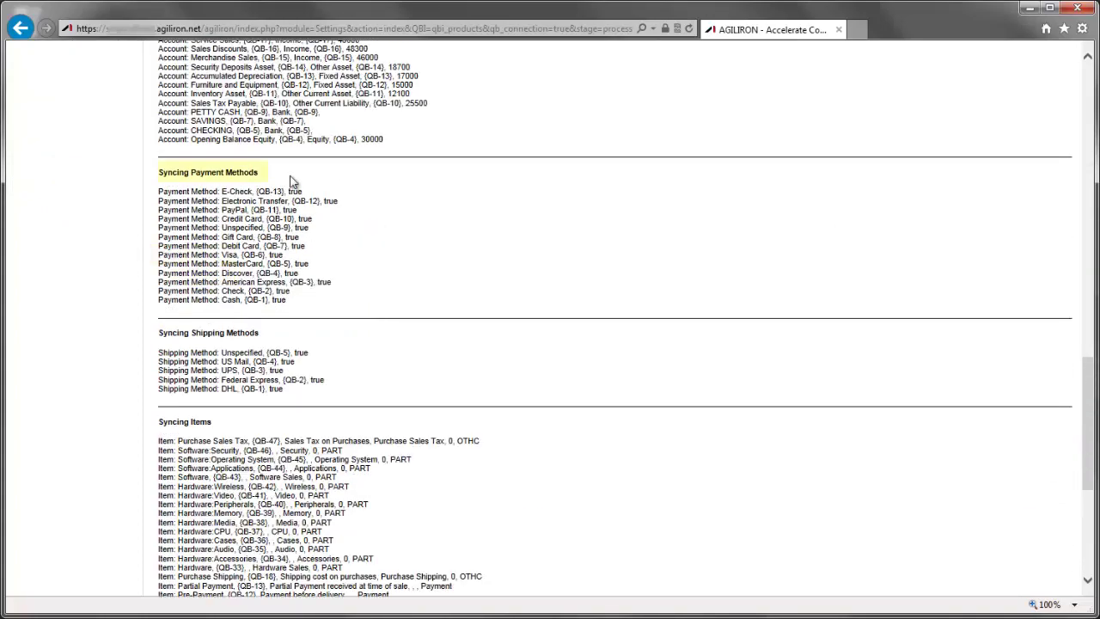
scroll(385, 389, "down", 4)
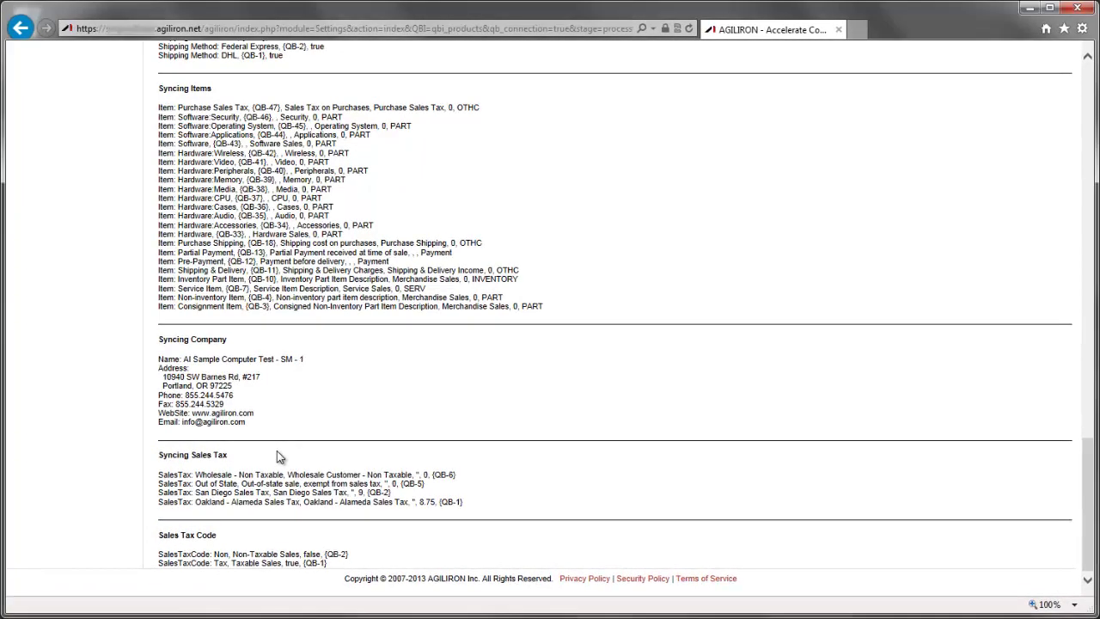
scroll(277, 455, "up", 3)
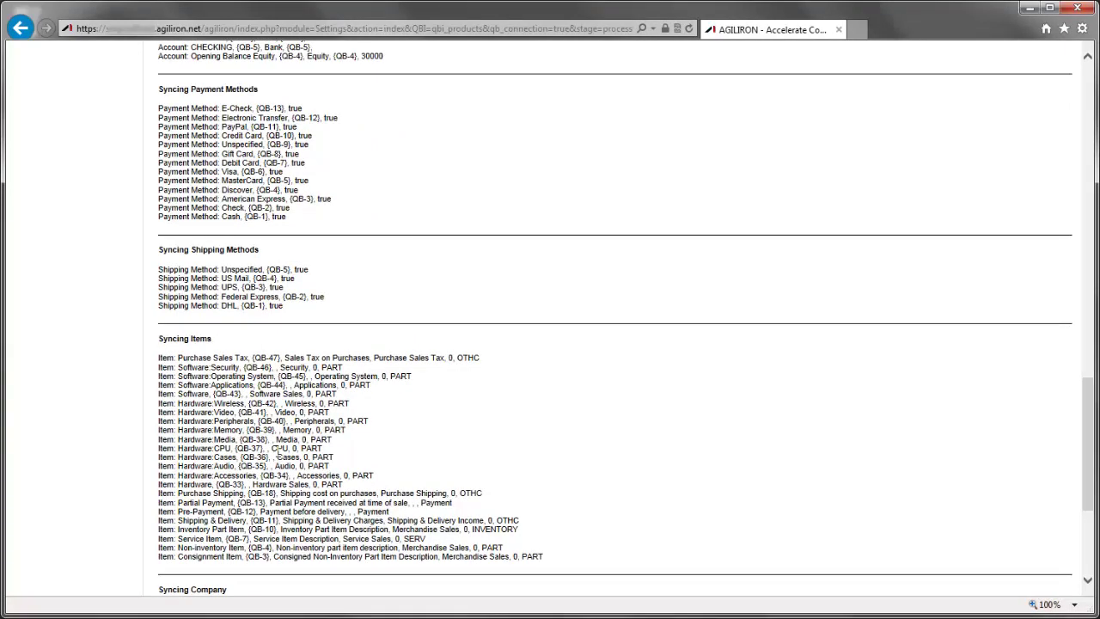
scroll(277, 455, "up", 1)
scroll(276, 449, "up", 1)
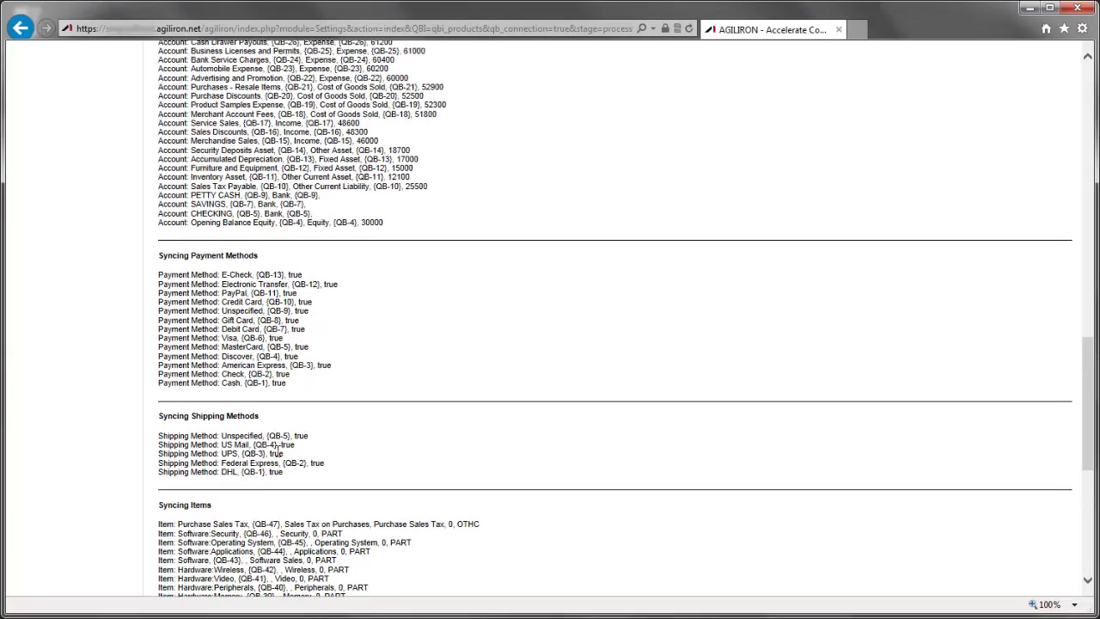
scroll(277, 447, "up", 1)
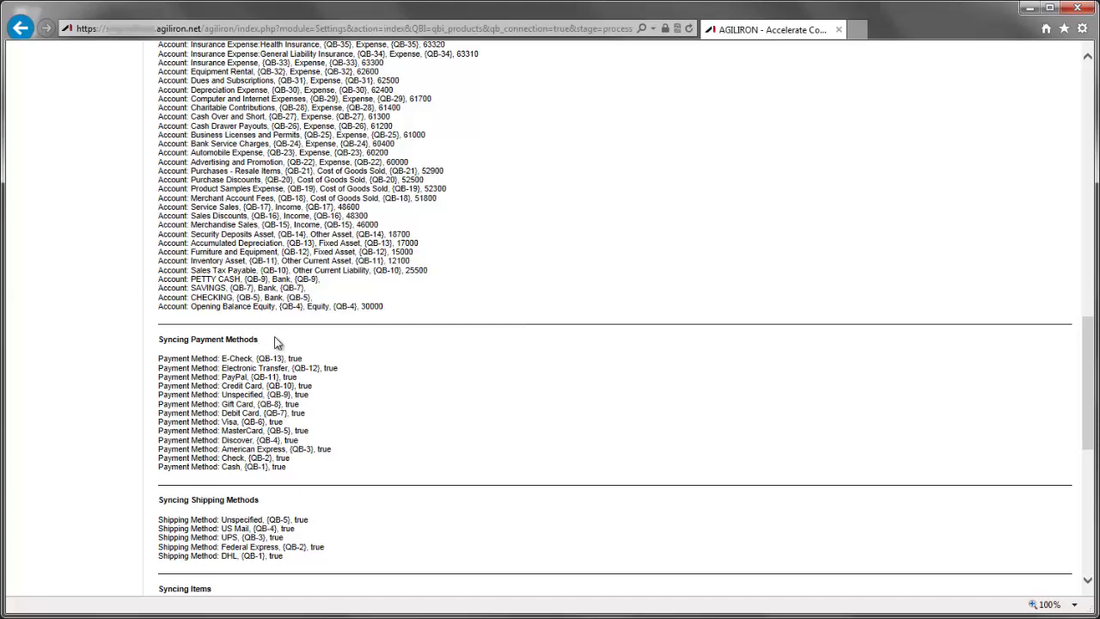
scroll(278, 343, "up", 5)
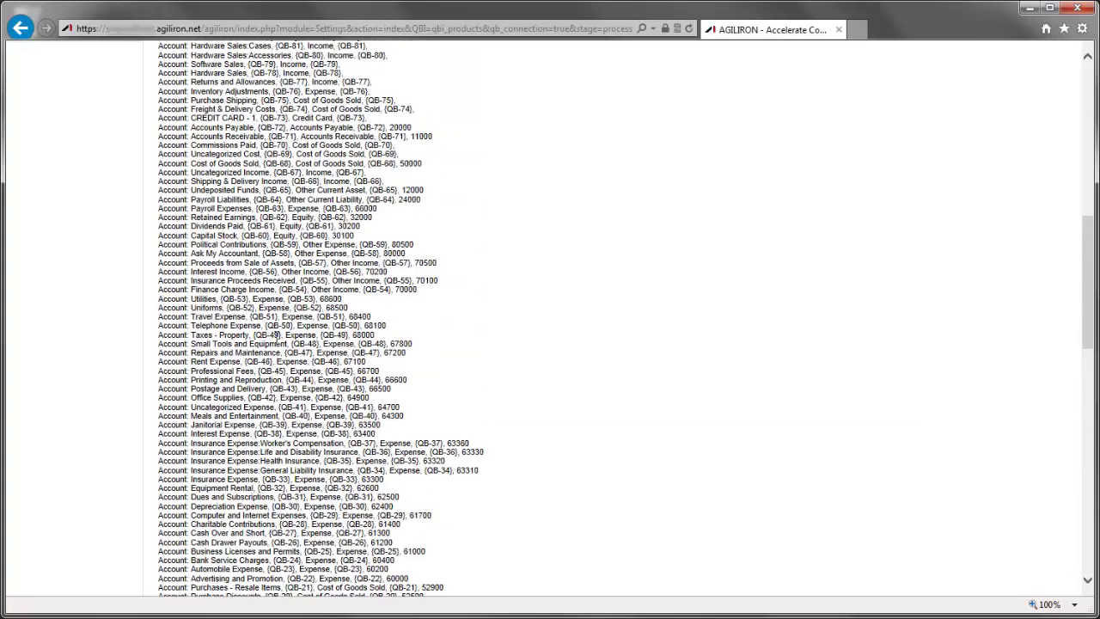
scroll(278, 337, "up", 7)
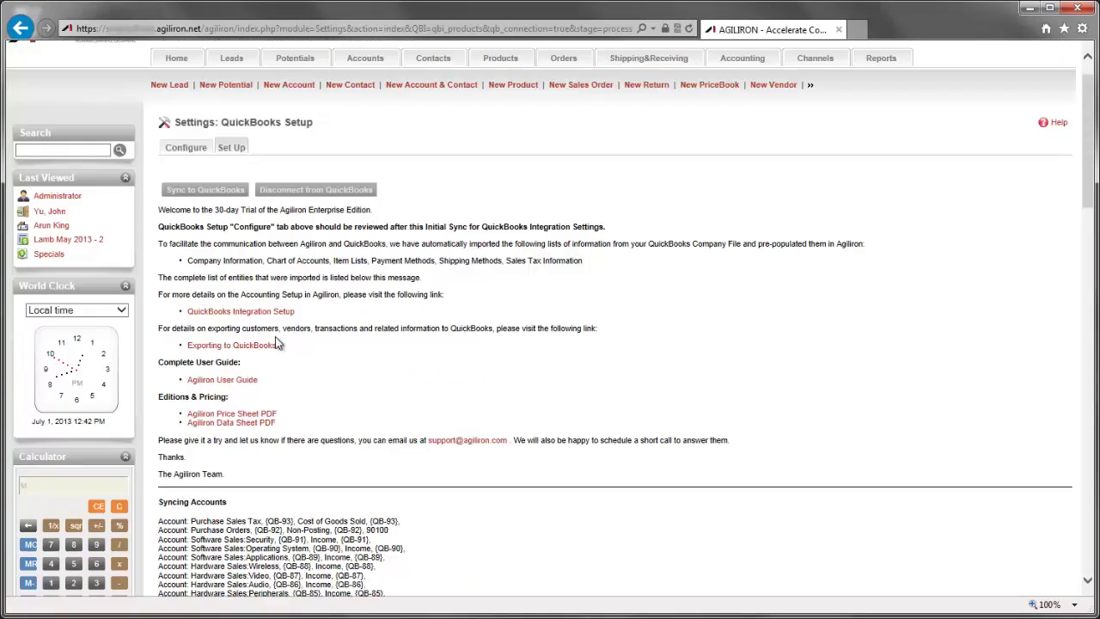
Scroll back up the Home dashboard to see upcoming activities, top accounts and top open potentials.
scroll(278, 343, "up", 1)
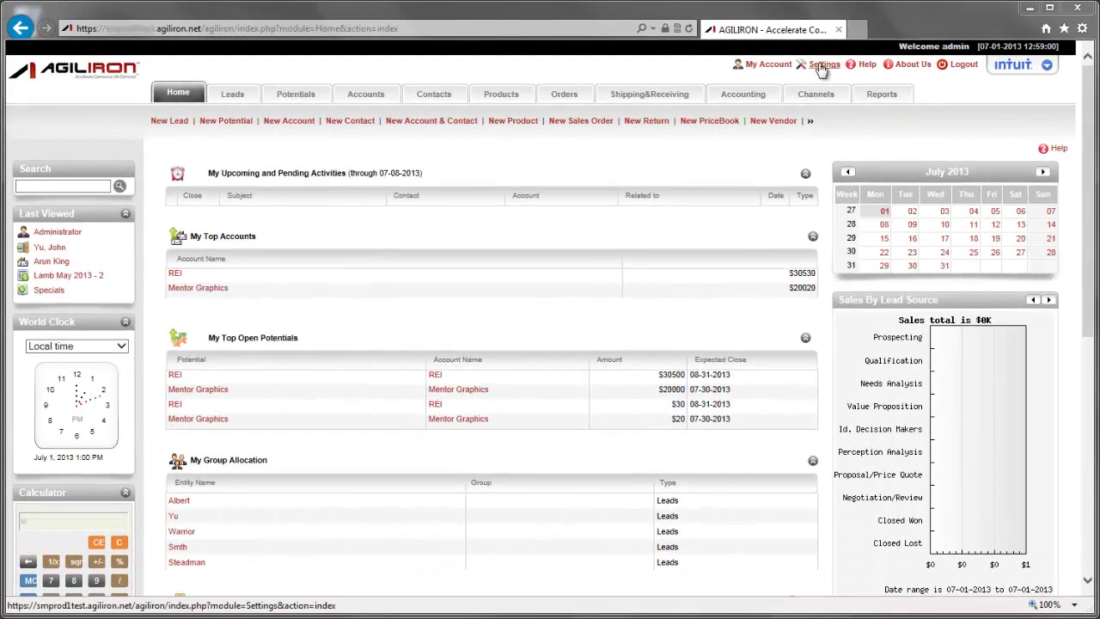
Open Company Information under Settings to see the company details and the Oakland and San Diego locations.
left_click(823, 63)
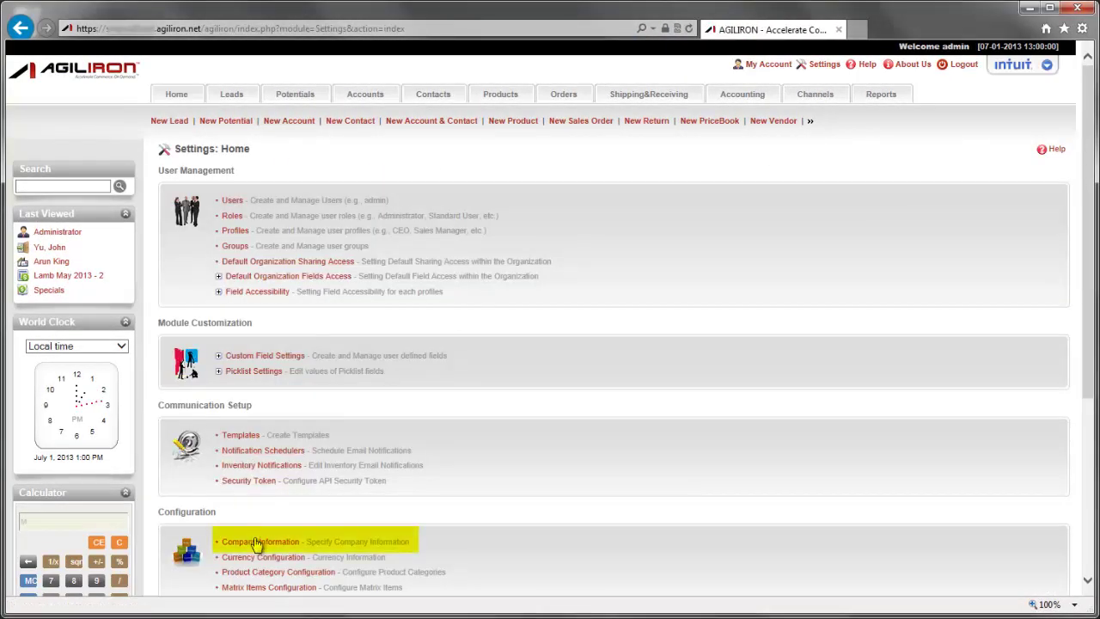
left_click(258, 543)
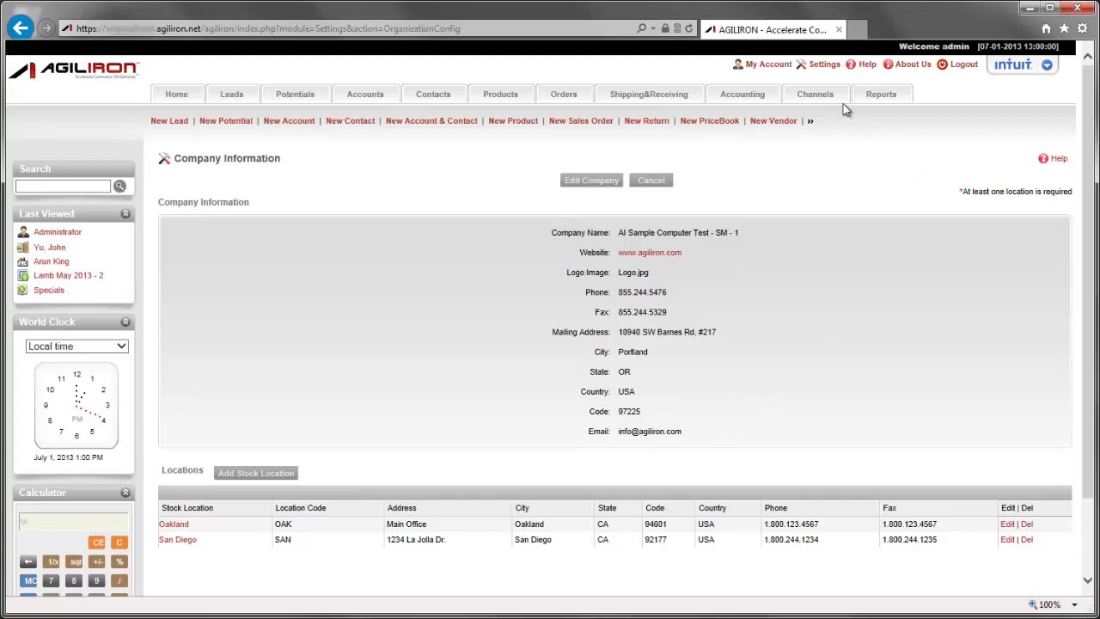
Review the general ledger accounts, filtering to cost of goods sold, expense and asset accounts.
left_click(821, 65)
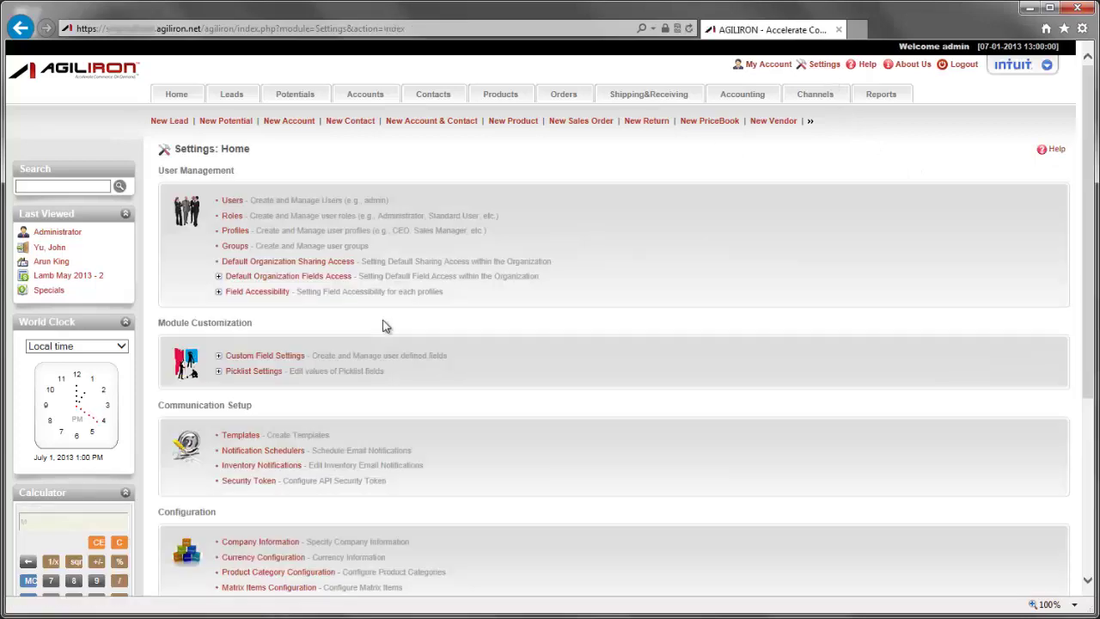
scroll(385, 326, "down", 5)
left_click(239, 514)
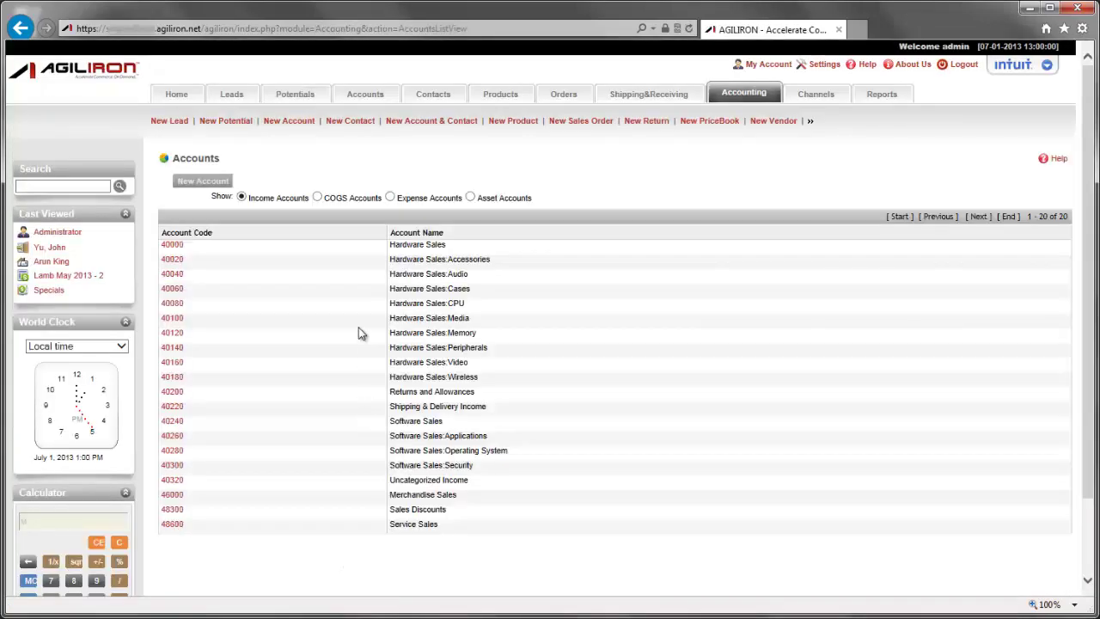
left_click(317, 198)
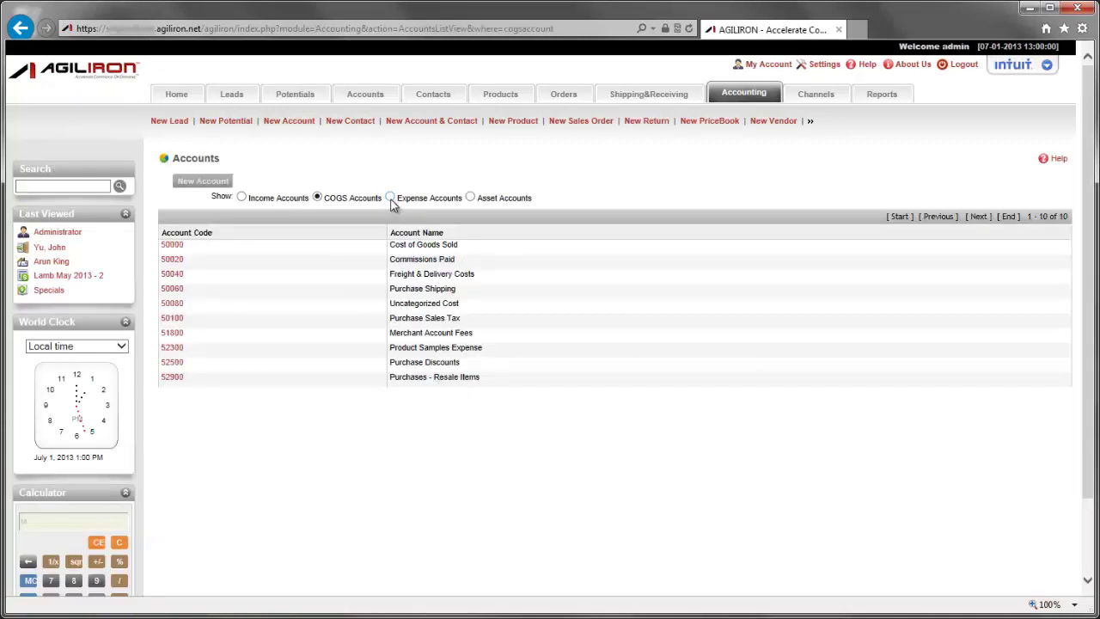
left_click(390, 197)
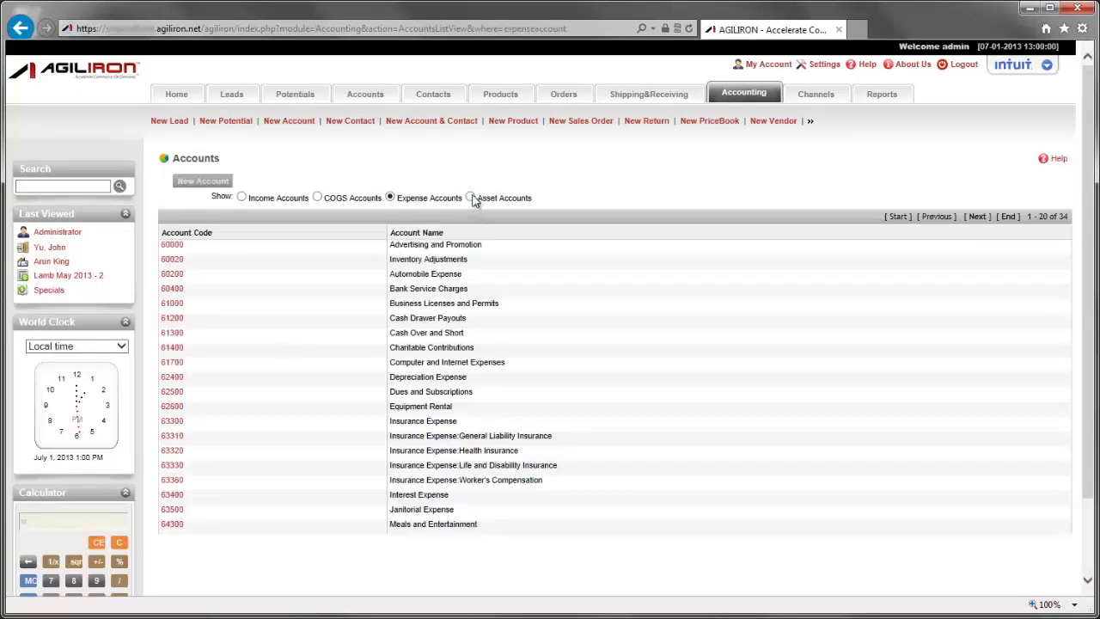
left_click(471, 198)
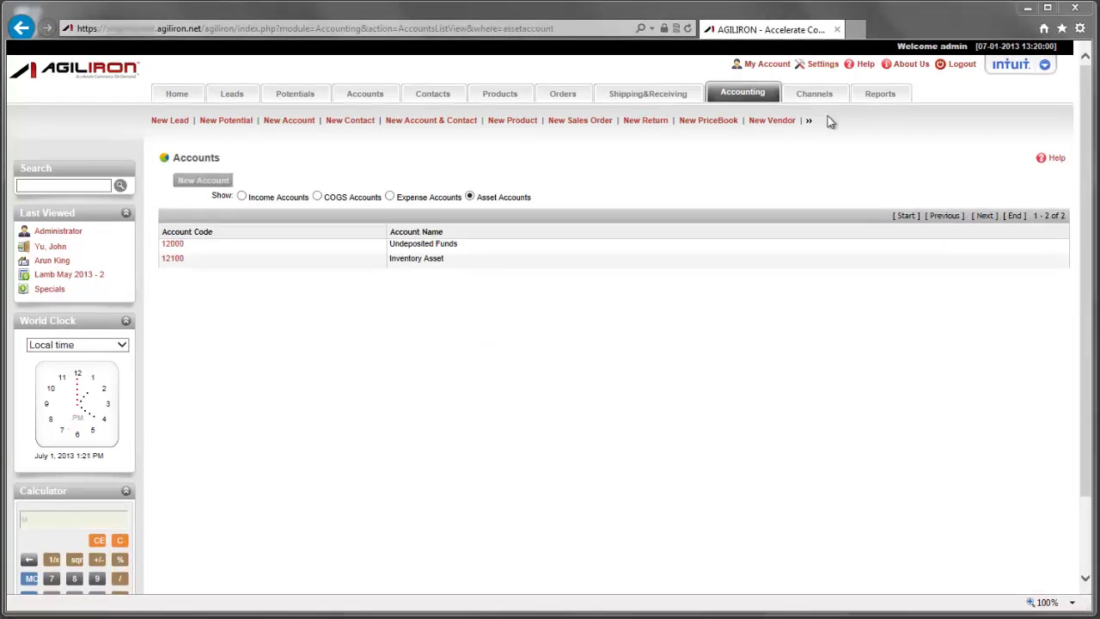
Open the Bank Accounts list showing CHECKING, PETTY CASH and SAVINGS.
left_click(821, 64)
scroll(431, 423, "down", 4)
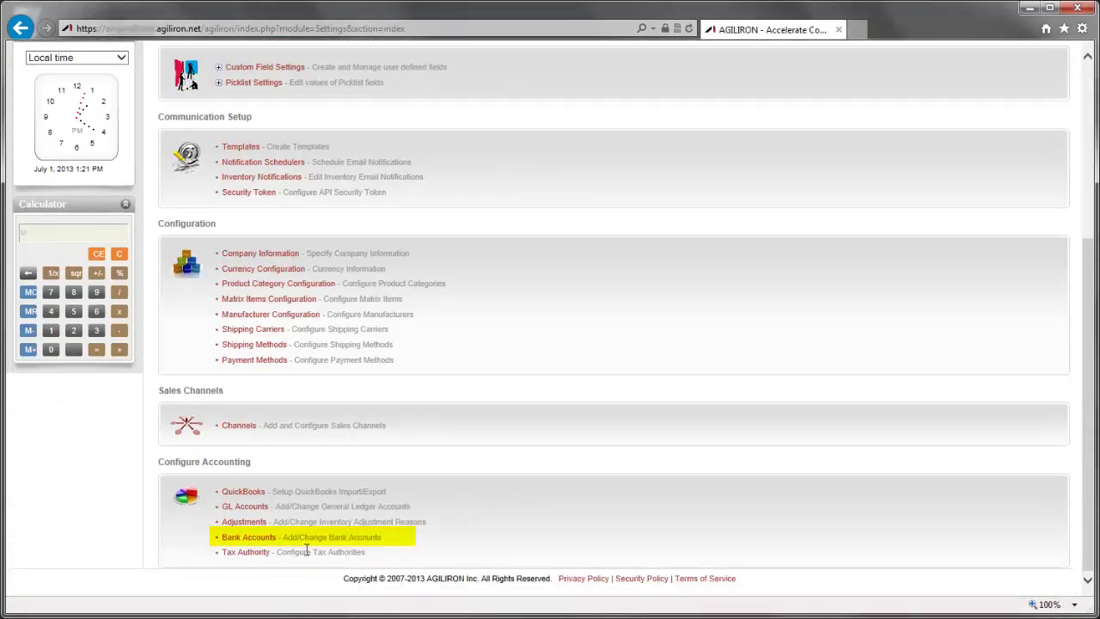
left_click(249, 537)
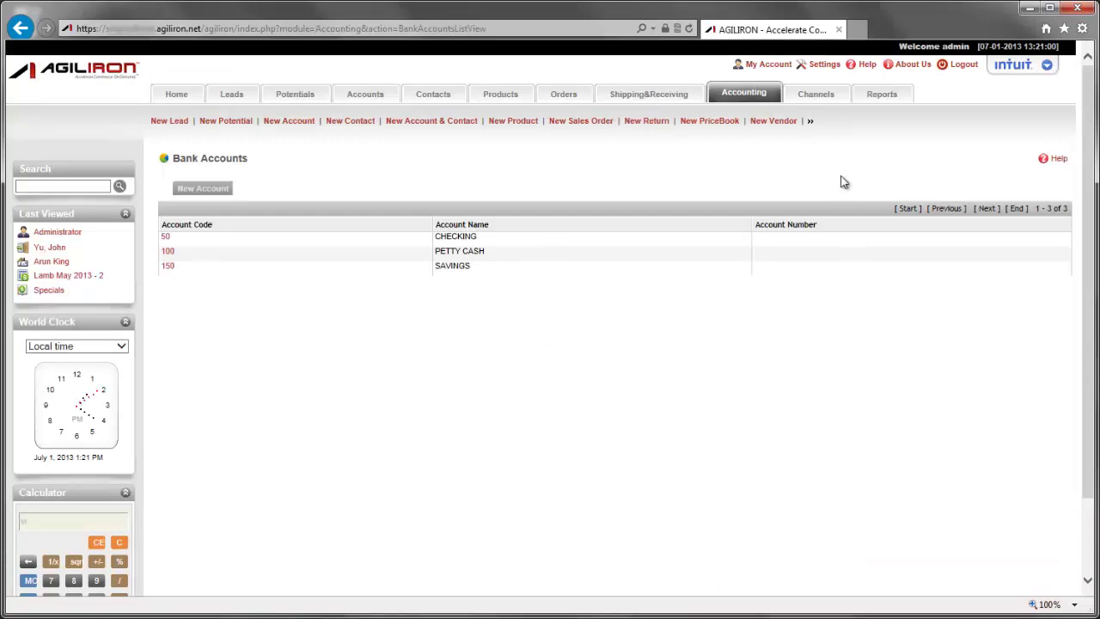
Open the Cash entry from the Payment Methods list of 14 methods.
left_click(829, 68)
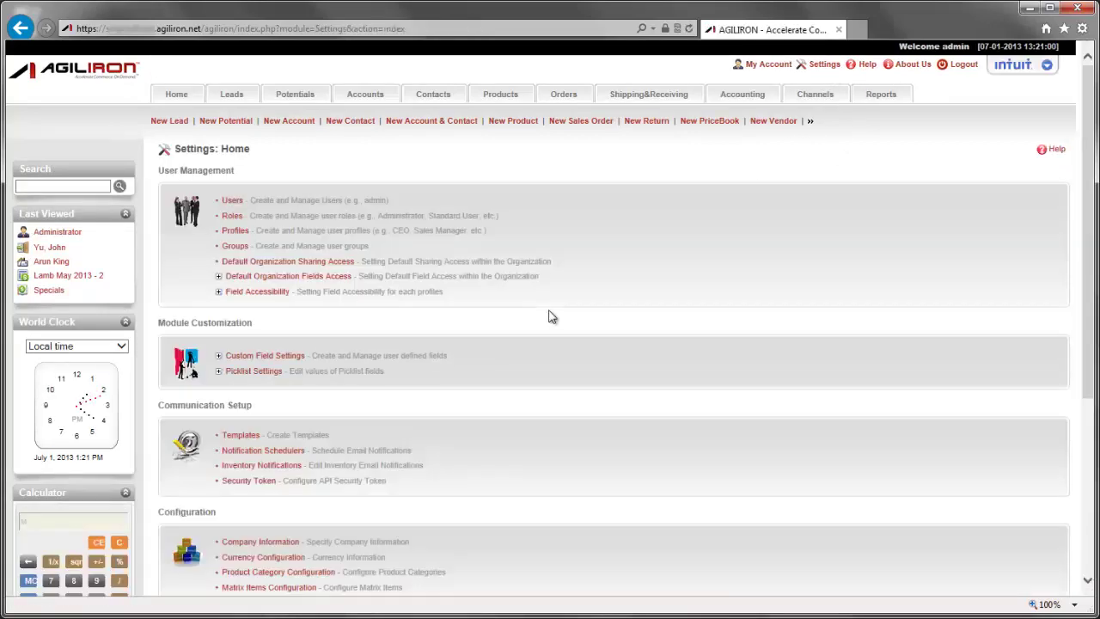
scroll(378, 391, "down", 3)
left_click(260, 400)
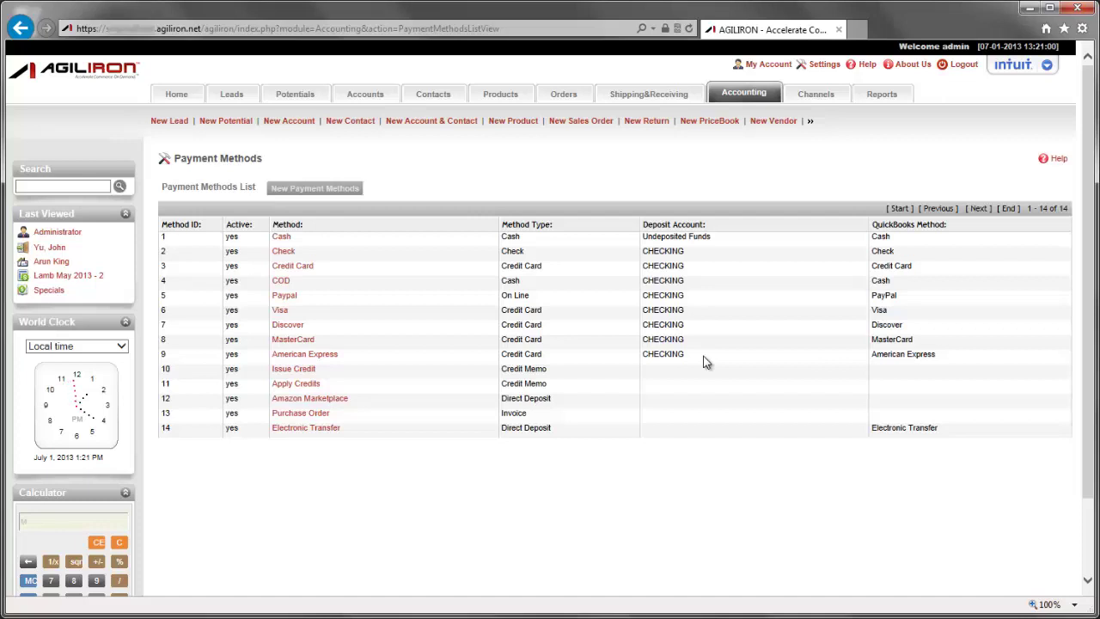
left_click(278, 237)
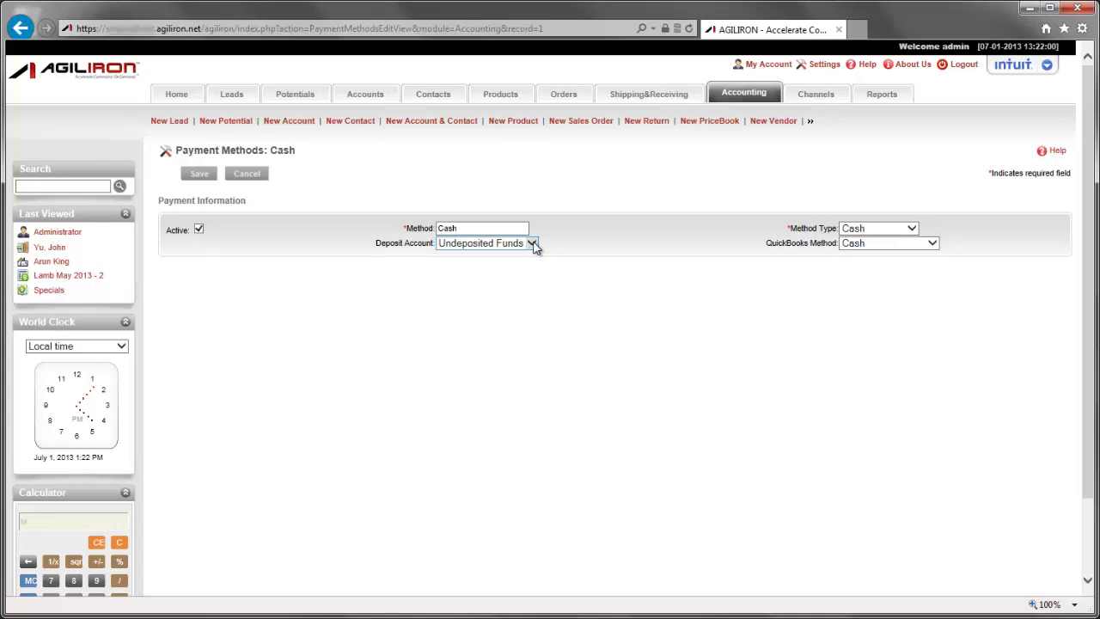
Keep Cash's deposit account as Undeposited Funds and cancel back to the Payment Methods list.
left_click(533, 244)
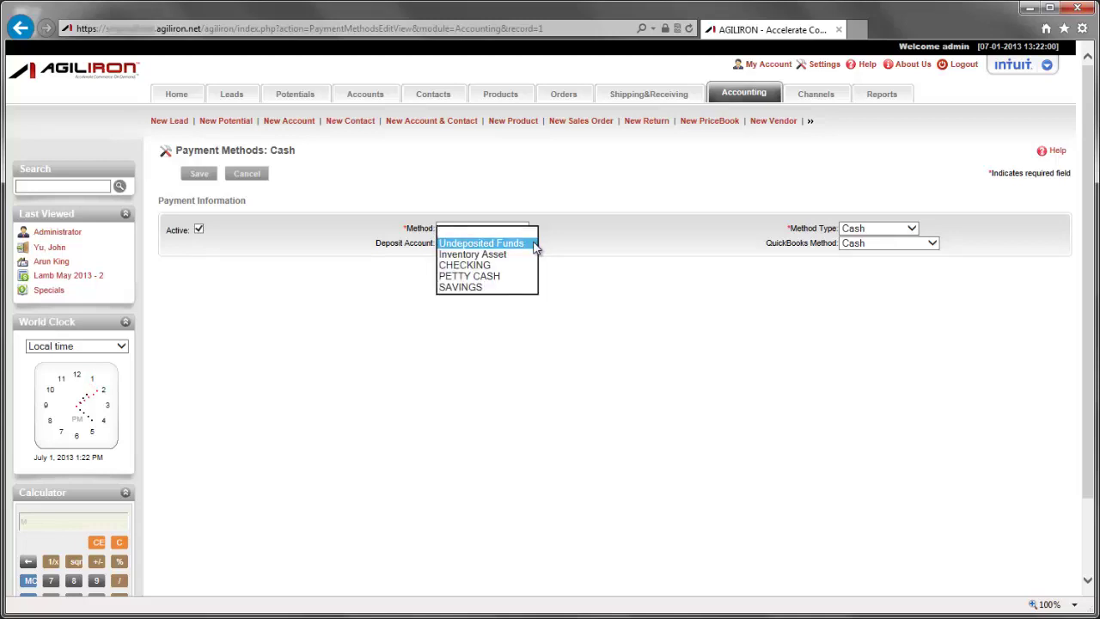
left_click(577, 249)
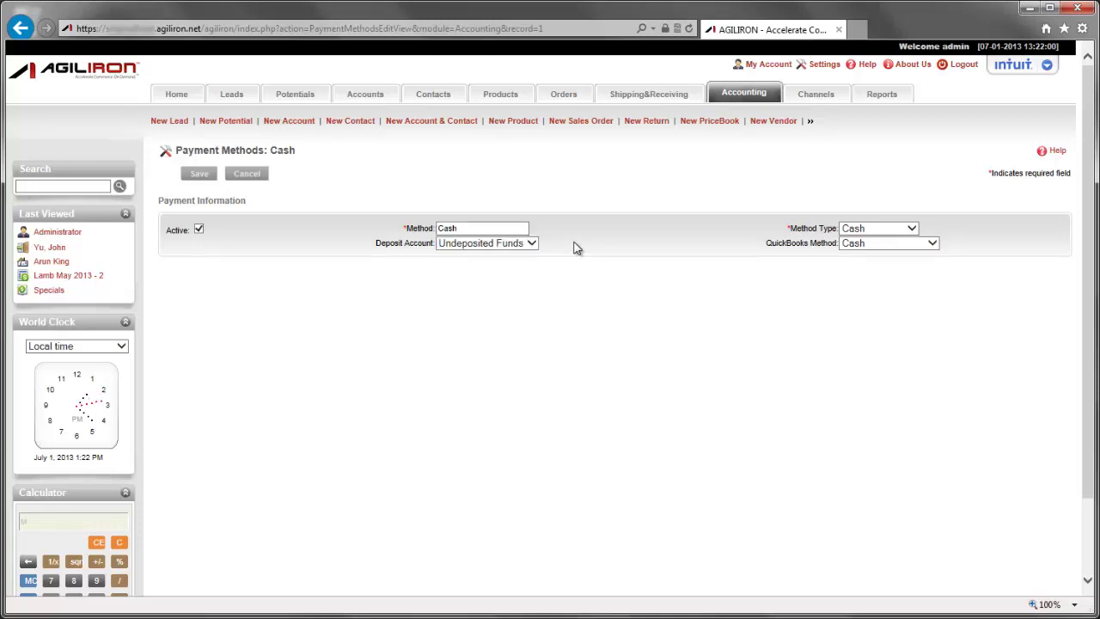
left_click(248, 175)
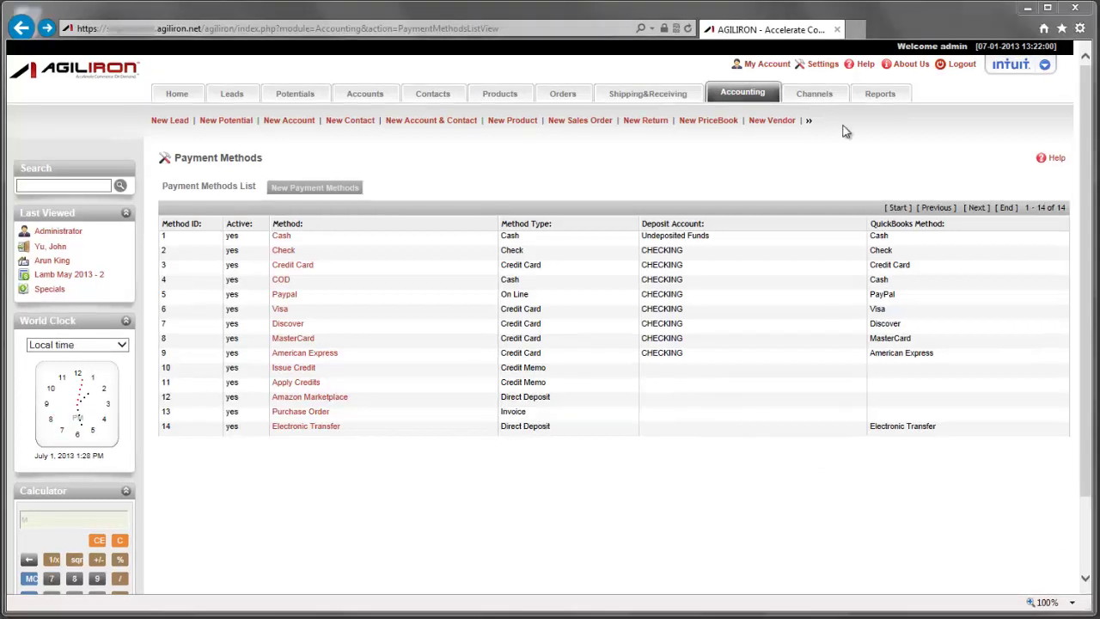
View the 104 shipping methods and their QuickBooks mappings, then return to Configure Accounting.
left_click(821, 66)
scroll(261, 437, "down", 3)
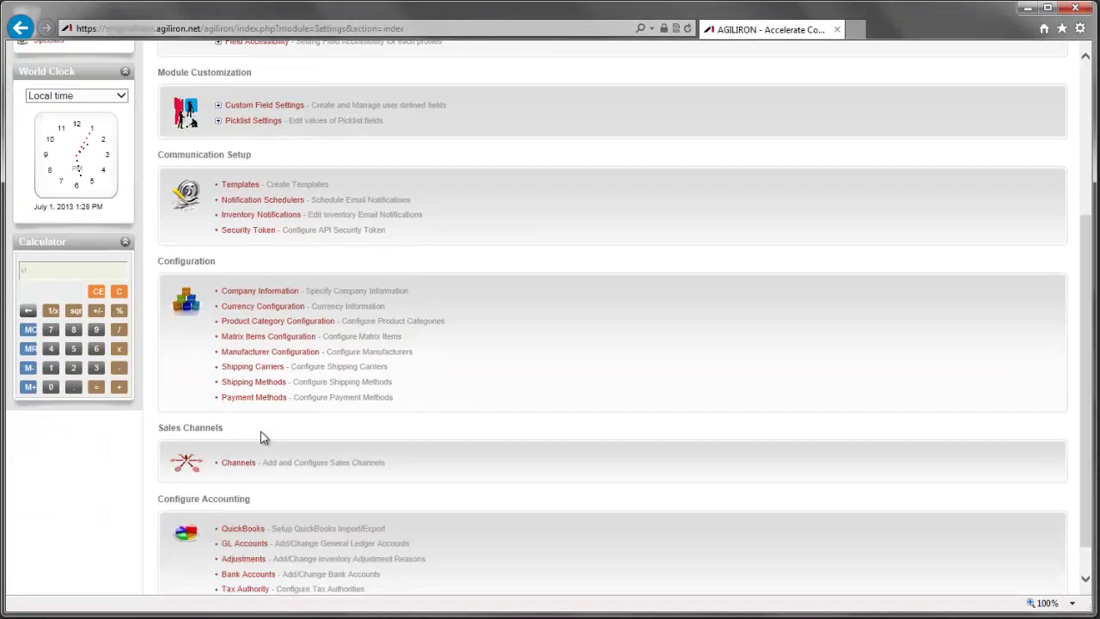
left_click(254, 386)
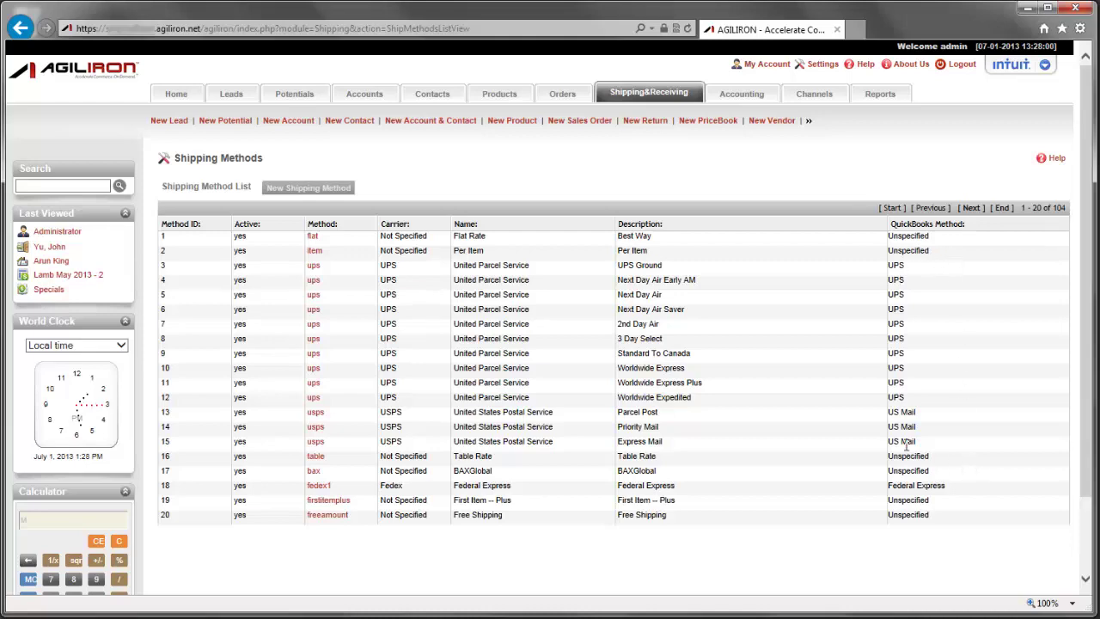
left_click(823, 65)
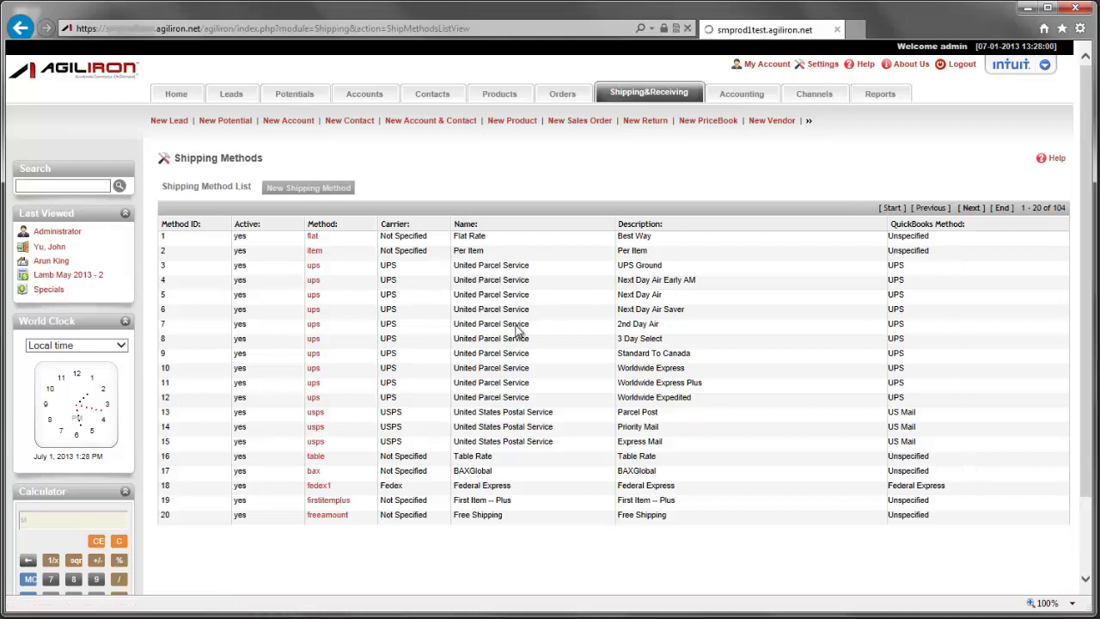
scroll(458, 364, "down", 5)
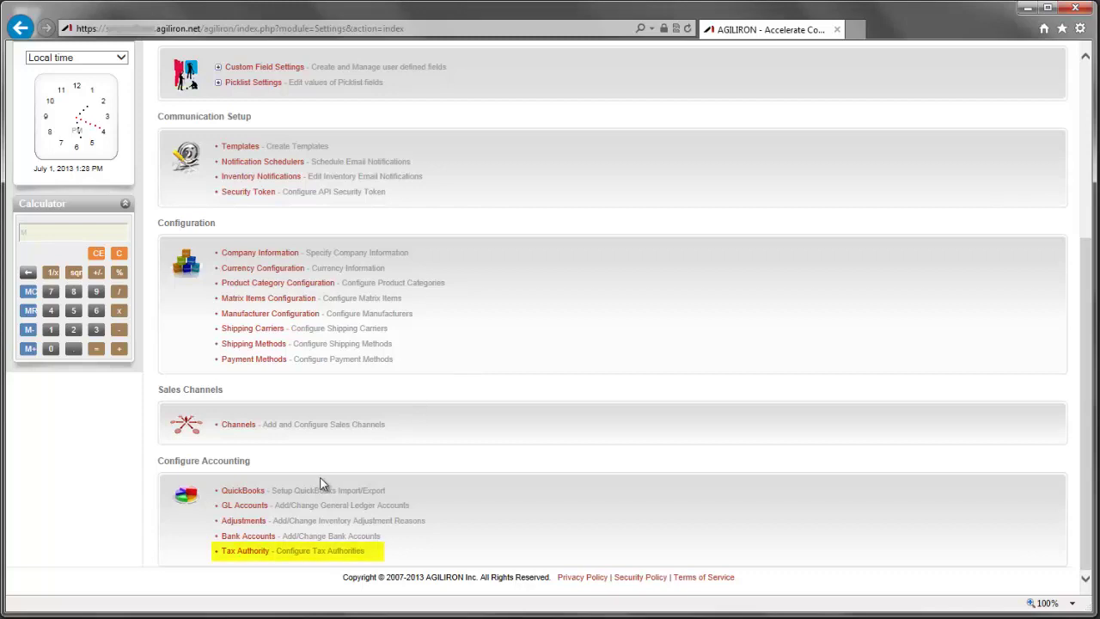
Open Tax Authority, listing four authorities including Oakland - Alameda at 8.750 and San Diego at 9.000.
left_click(271, 552)
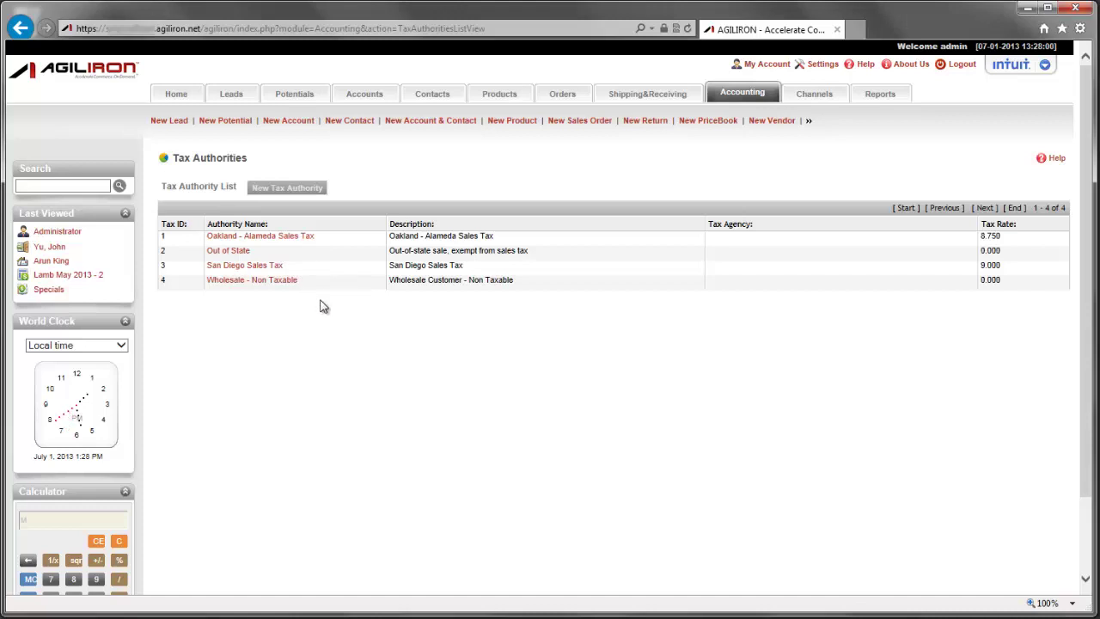
Open the Breakage adjustment reason and leave its account on Expense: Inventory Adjustments.
left_click(823, 65)
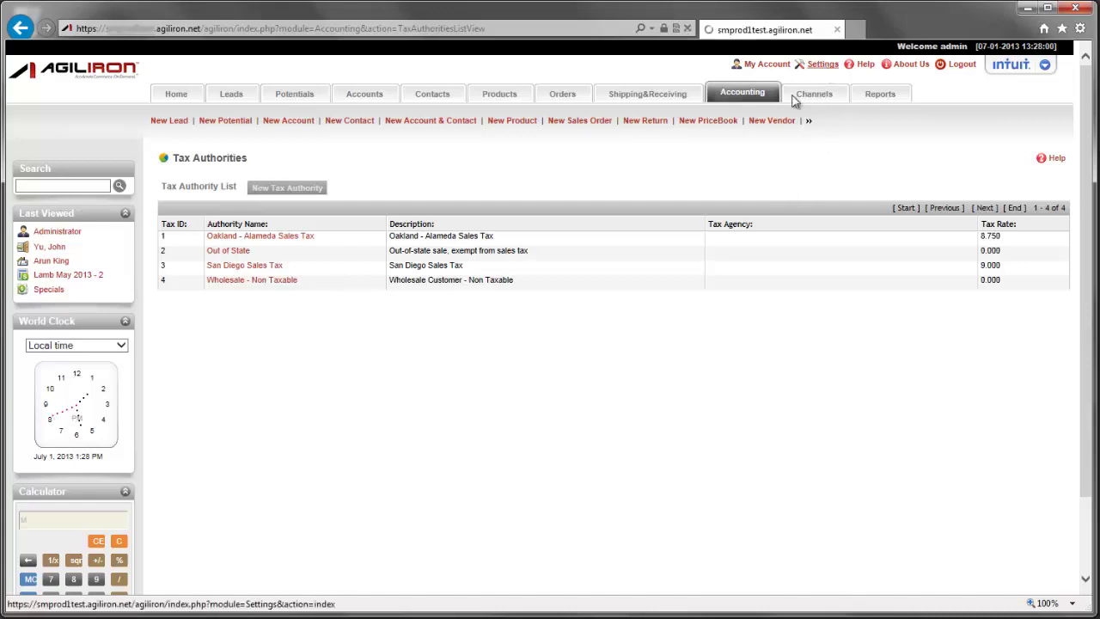
scroll(320, 387, "down", 5)
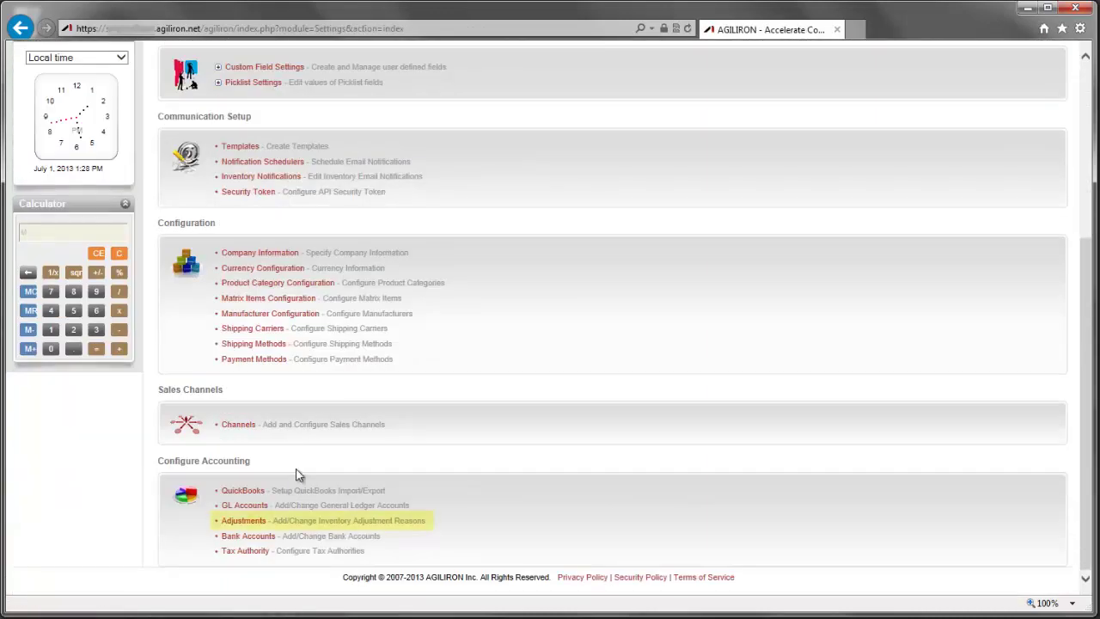
left_click(250, 525)
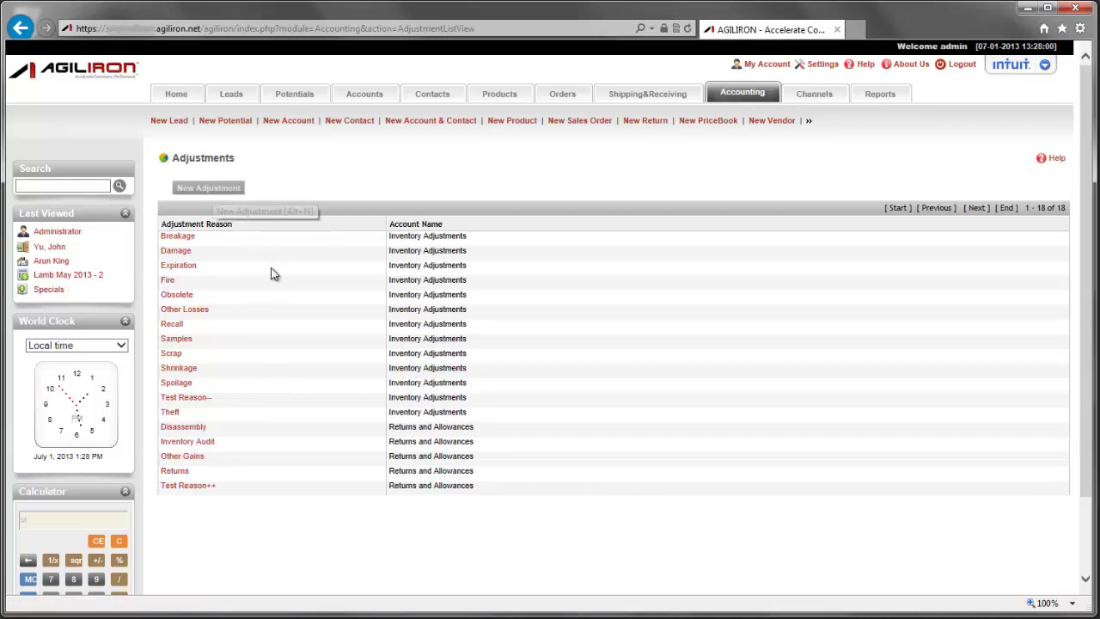
left_click(179, 237)
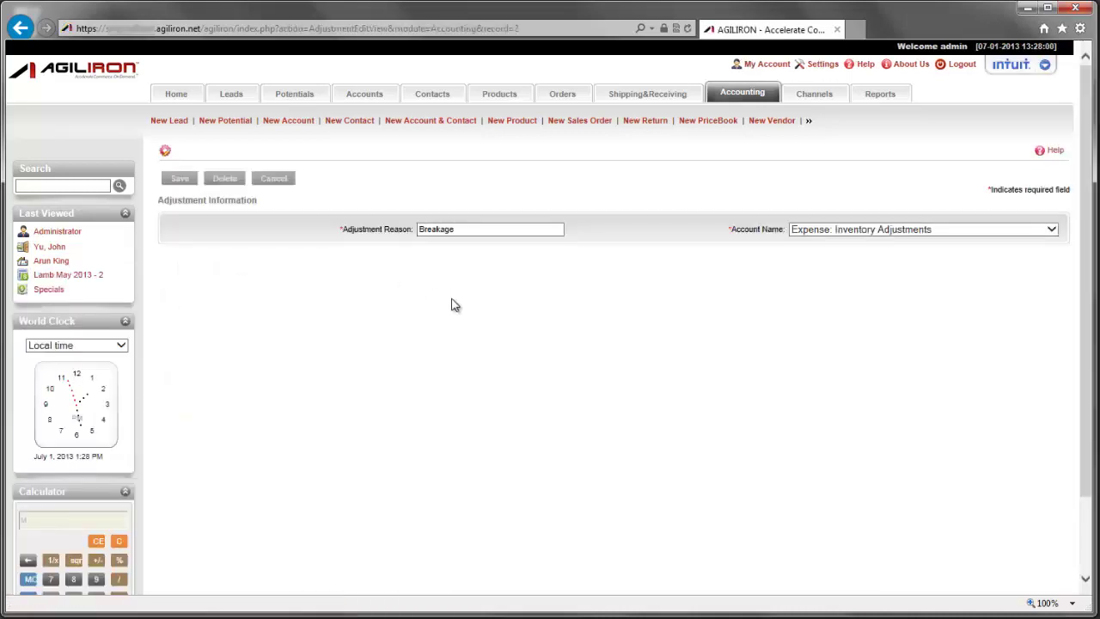
left_click(1053, 230)
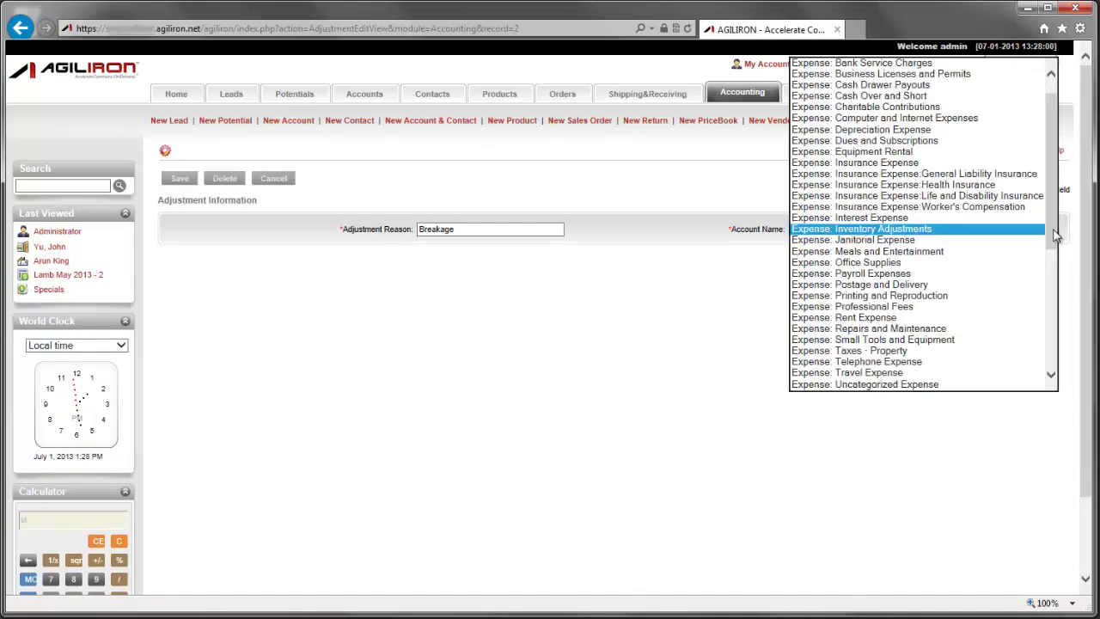
left_click_drag(1056, 180, 1057, 150)
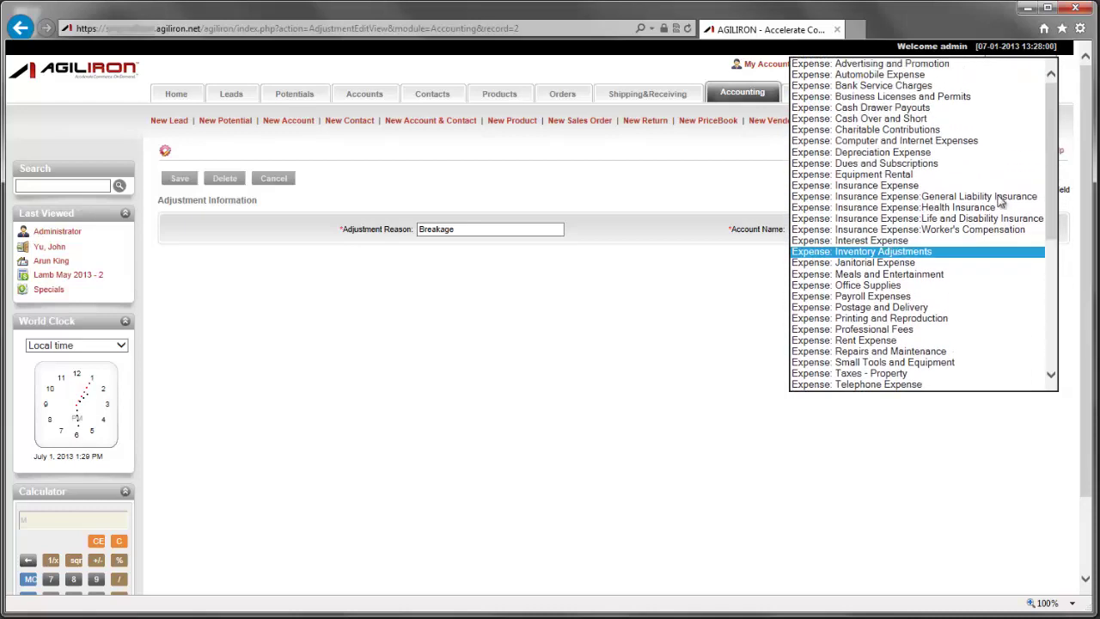
left_click(517, 335)
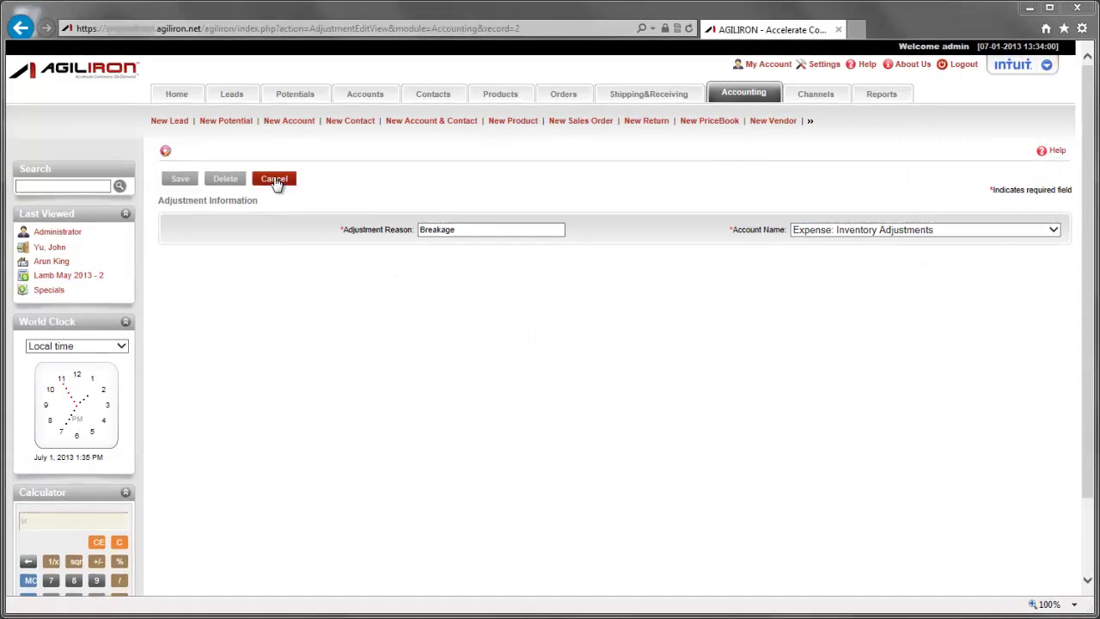
left_click(275, 181)
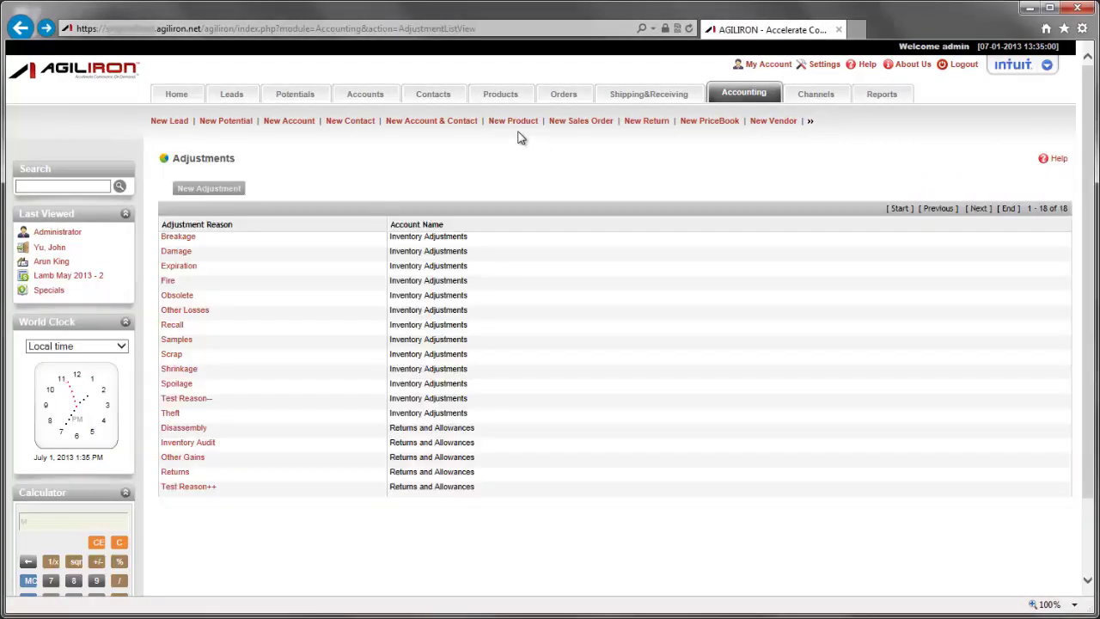
left_click(516, 125)
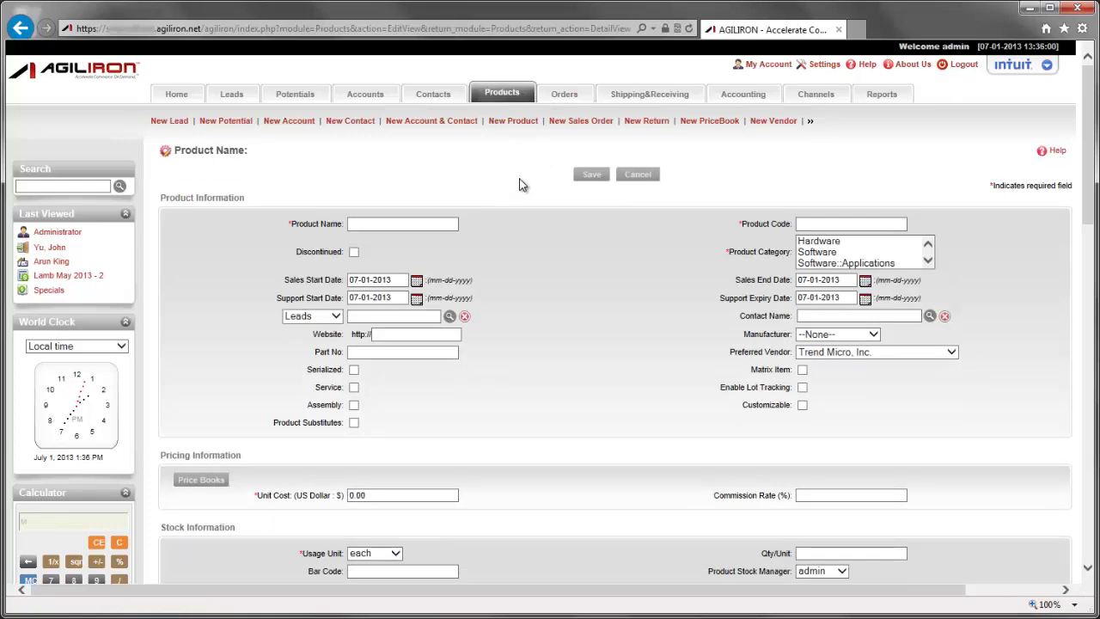
scroll(519, 185, "down", 5)
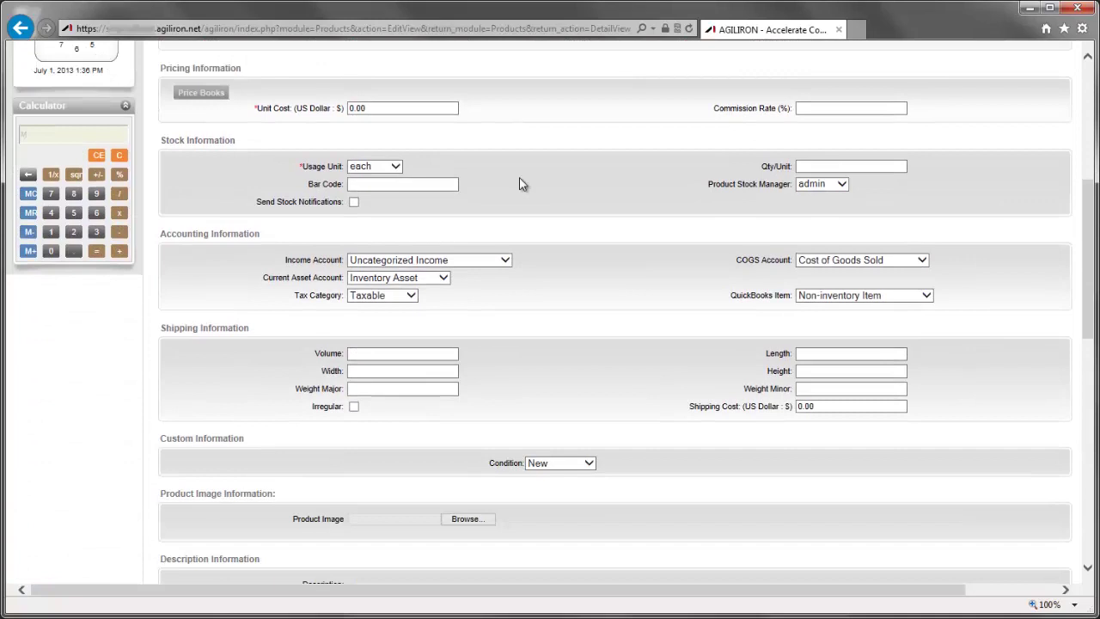
scroll(519, 185, "down", 1)
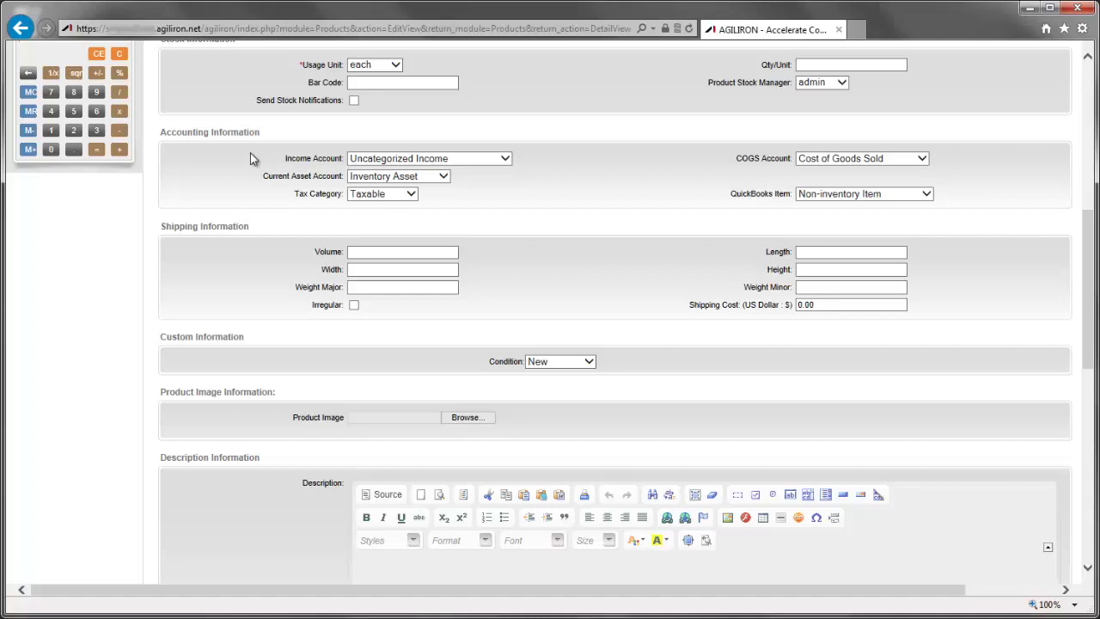
left_click(505, 158)
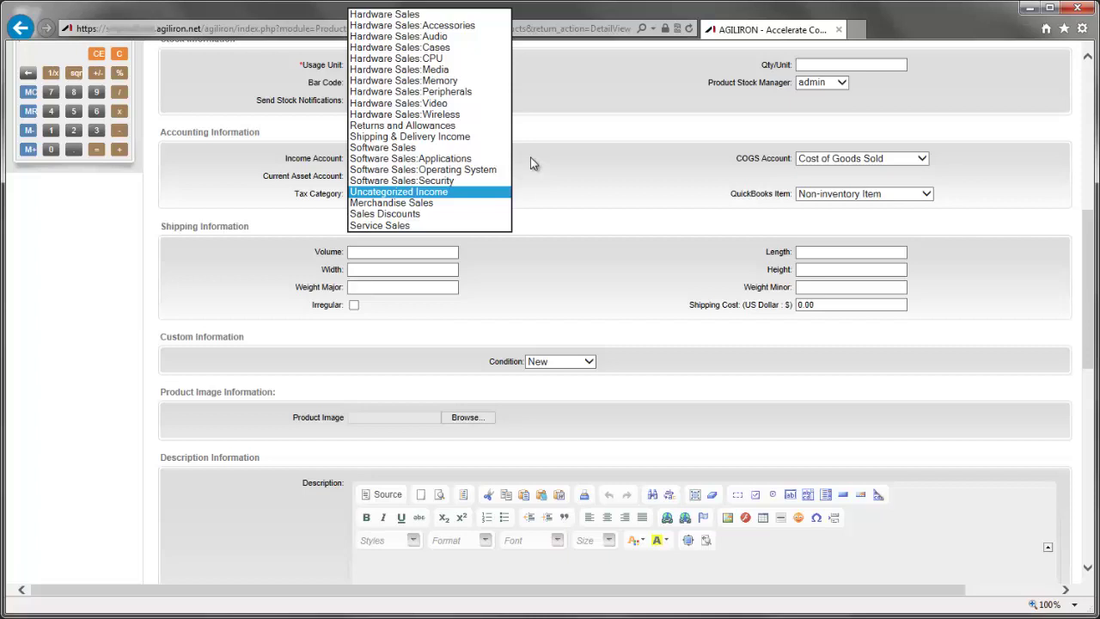
left_click(588, 169)
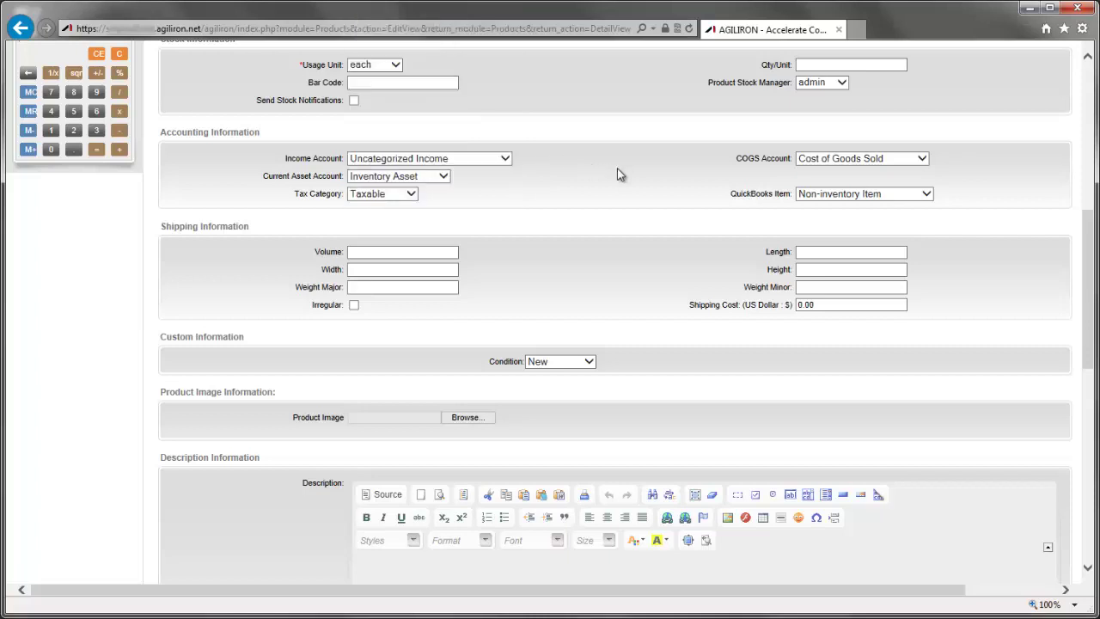
left_click(922, 158)
left_click(974, 158)
left_click(444, 176)
left_click(475, 185)
left_click(926, 194)
left_click(988, 191)
left_click(928, 195)
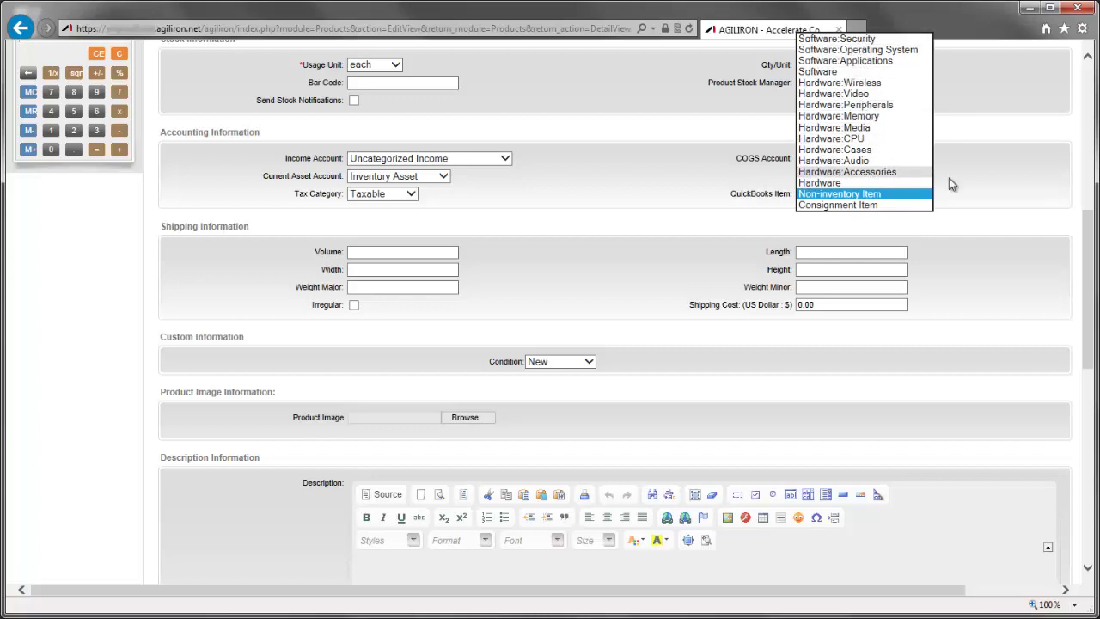
left_click(974, 190)
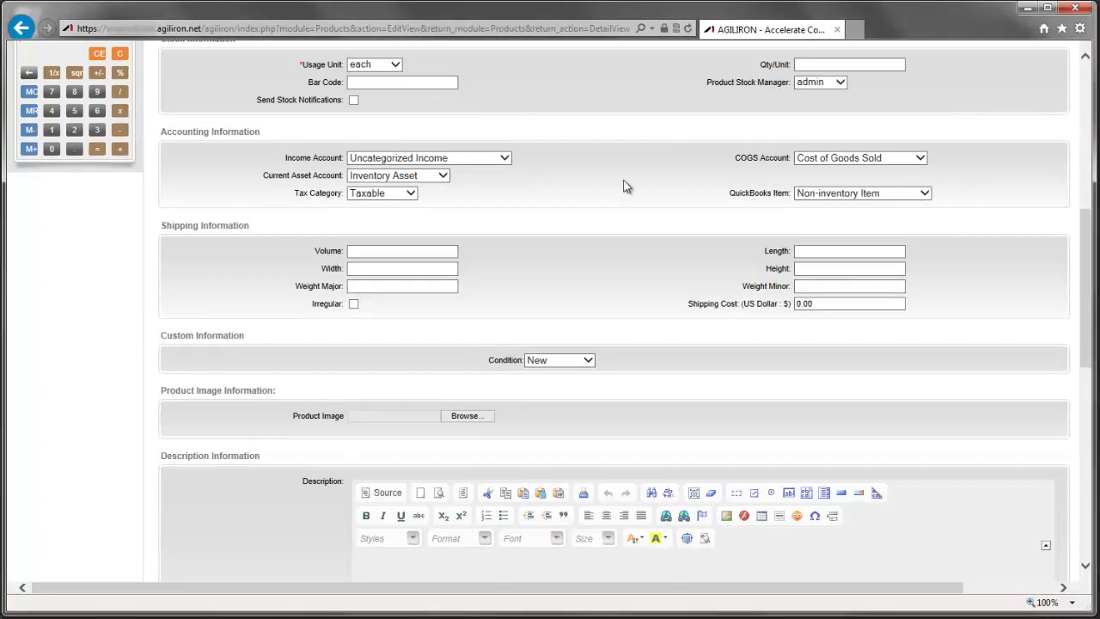
scroll(626, 187, "up", 6)
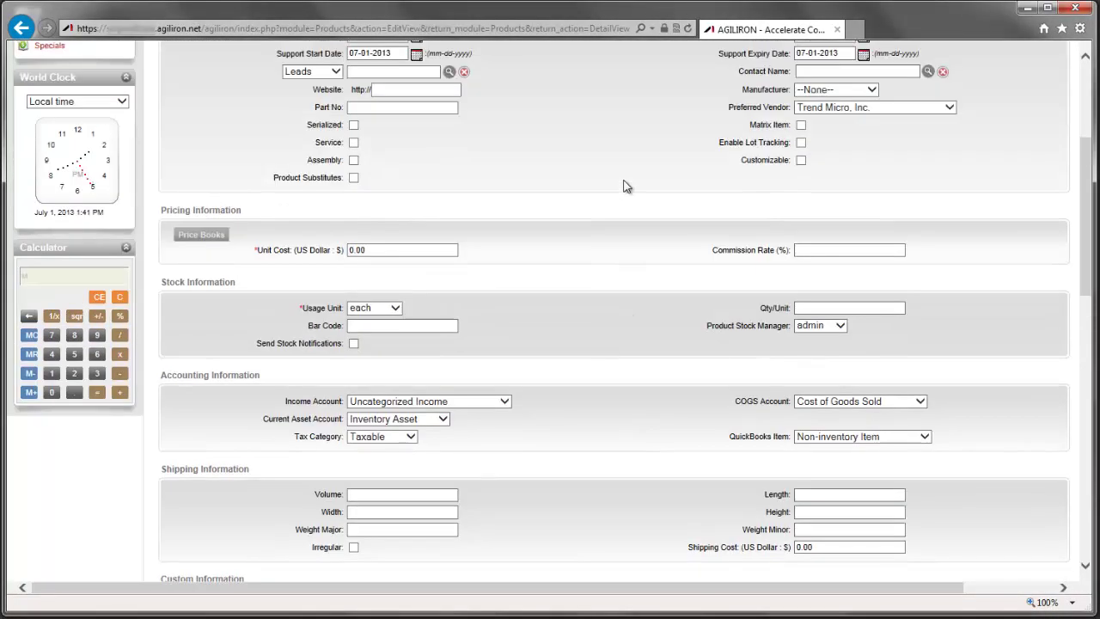
Go to Settings and open QuickBooks Setup under Configure Accounting.
left_click(821, 65)
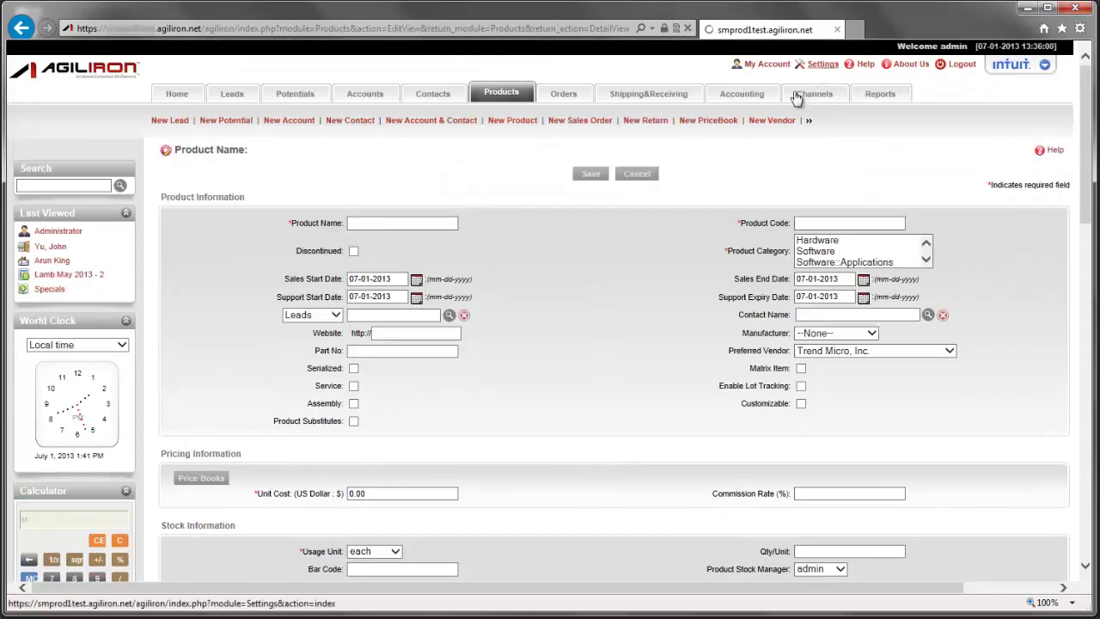
scroll(455, 417, "down", 2)
scroll(452, 423, "down", 2)
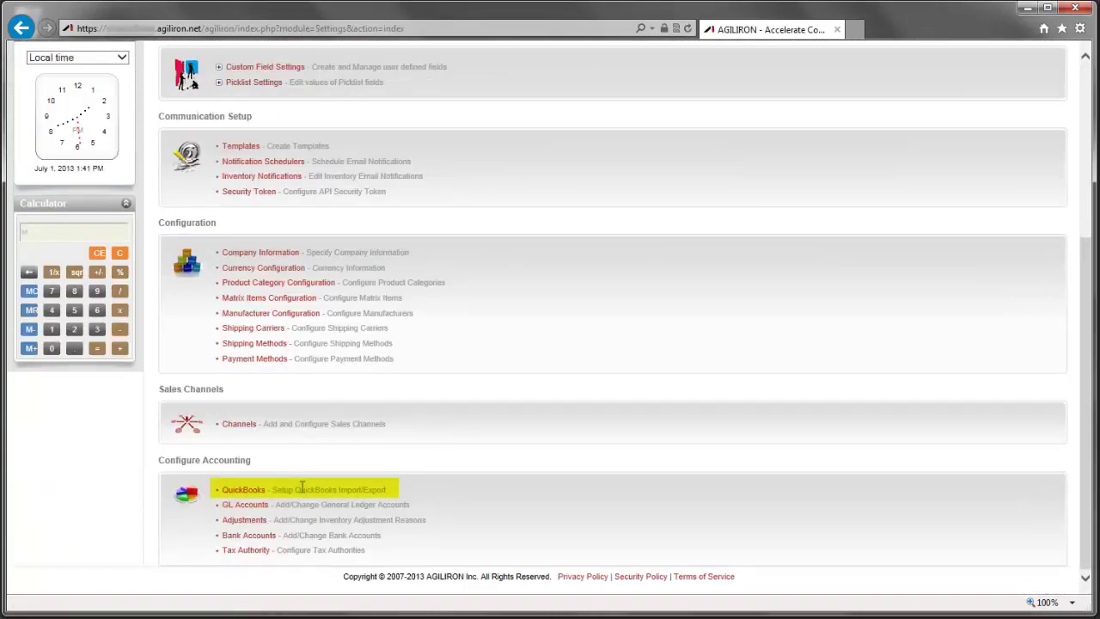
left_click(255, 493)
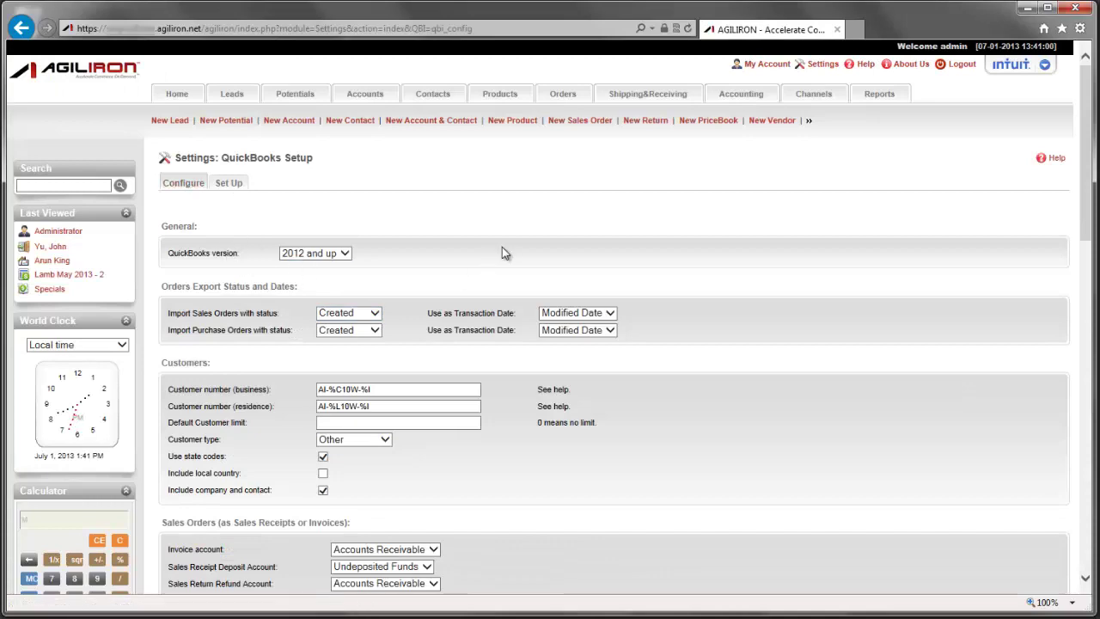
Scroll through the QuickBooks Setup sections to the bottom and back to the top.
scroll(502, 247, "down", 1)
scroll(502, 247, "down", 1)
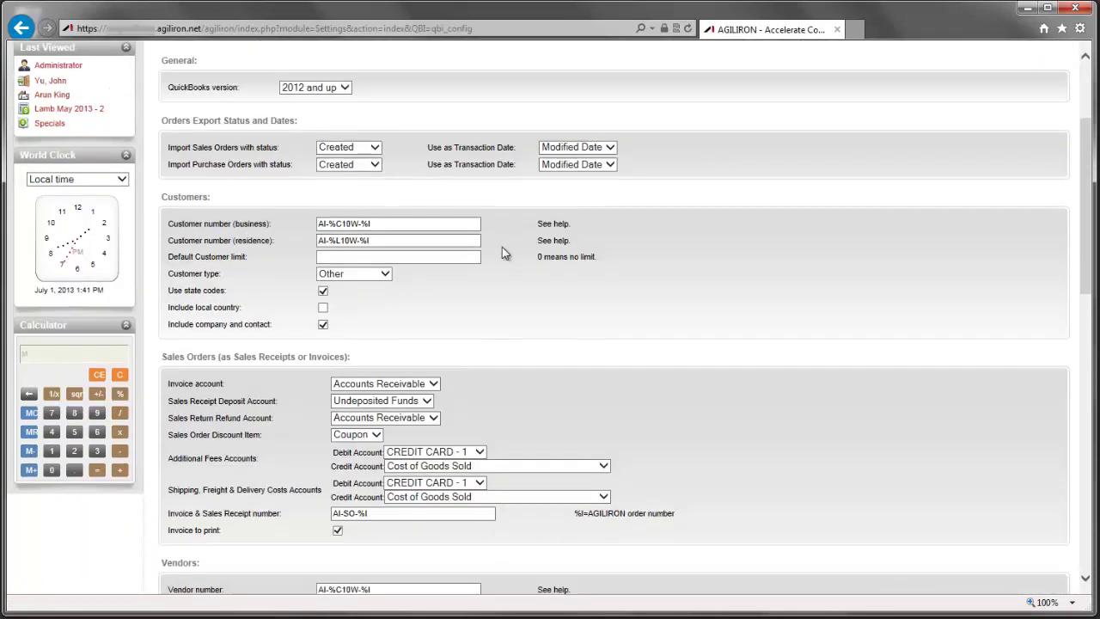
scroll(505, 253, "down", 1)
scroll(505, 253, "down", 1)
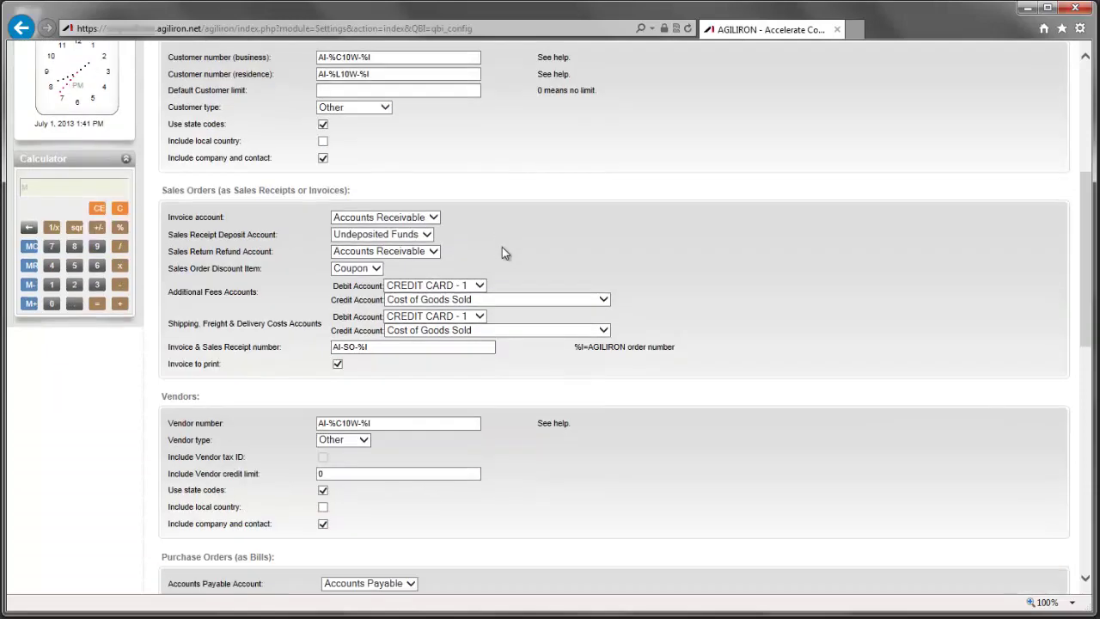
scroll(505, 253, "down", 1)
scroll(505, 253, "down", 1)
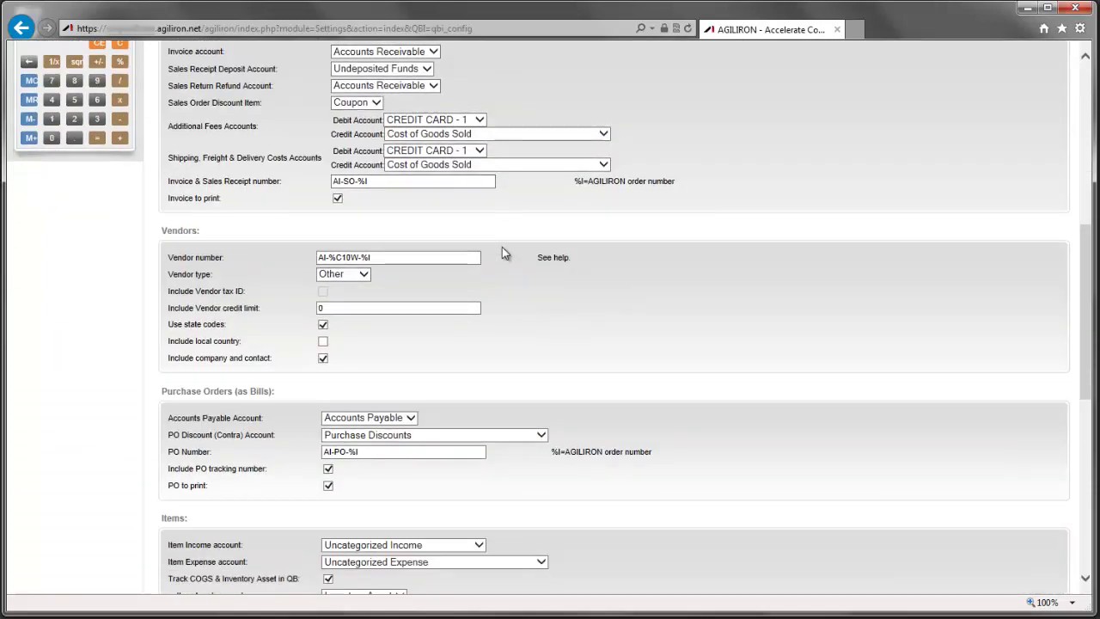
scroll(505, 253, "down", 1)
scroll(504, 253, "down", 1)
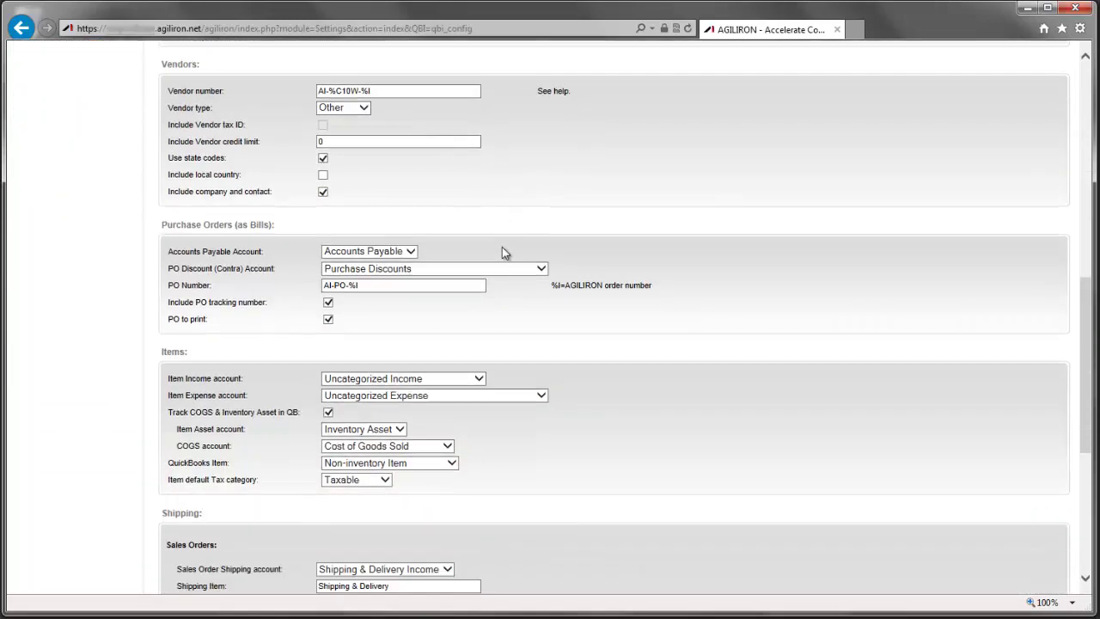
scroll(503, 249, "down", 1)
scroll(503, 248, "down", 1)
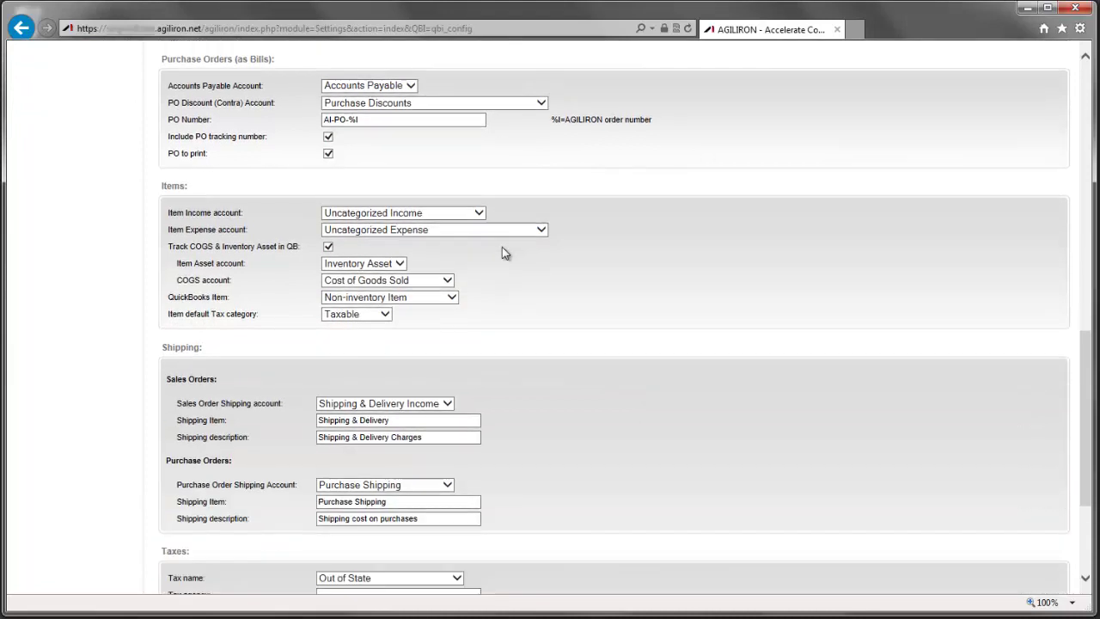
scroll(503, 248, "down", 1)
scroll(505, 253, "down", 1)
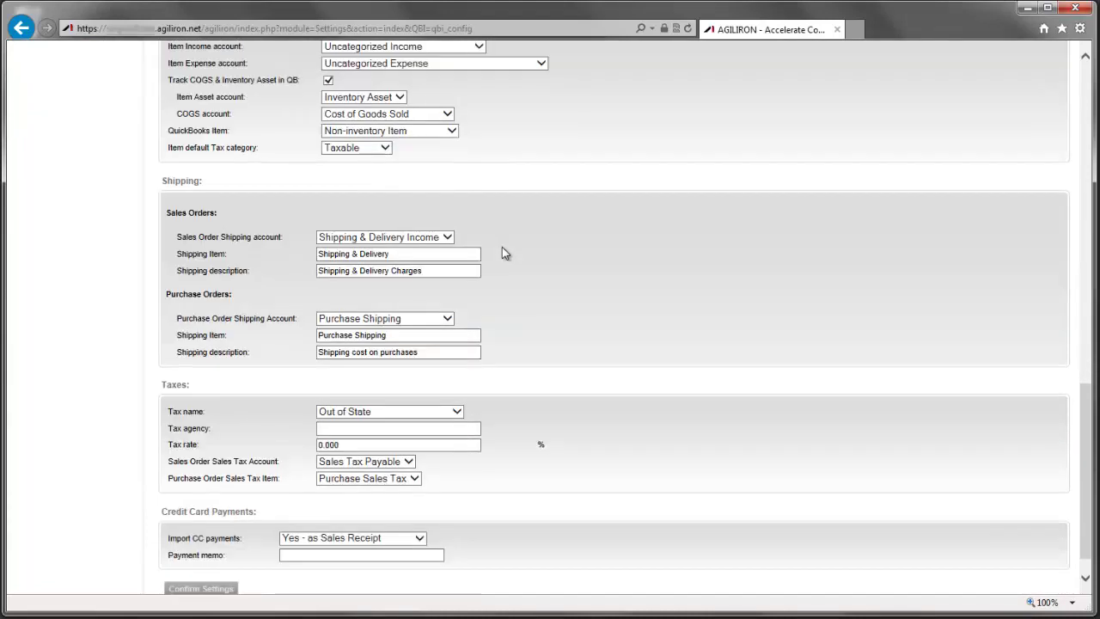
scroll(505, 253, "down", 1)
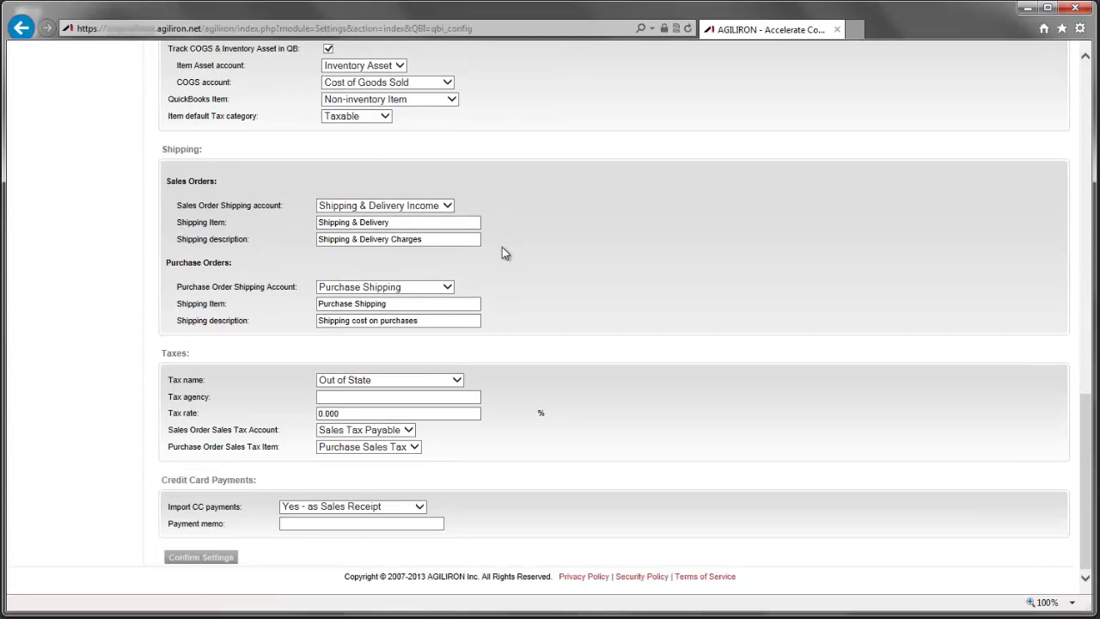
scroll(504, 253, "up", 1)
scroll(504, 253, "up", 1)
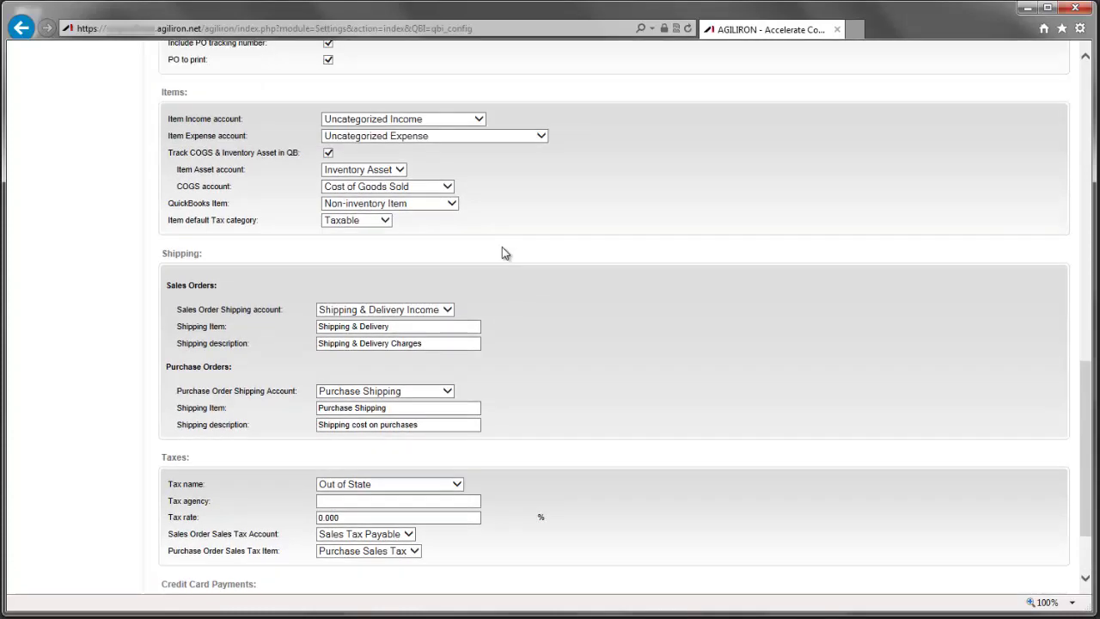
scroll(503, 247, "up", 1)
scroll(502, 247, "up", 1)
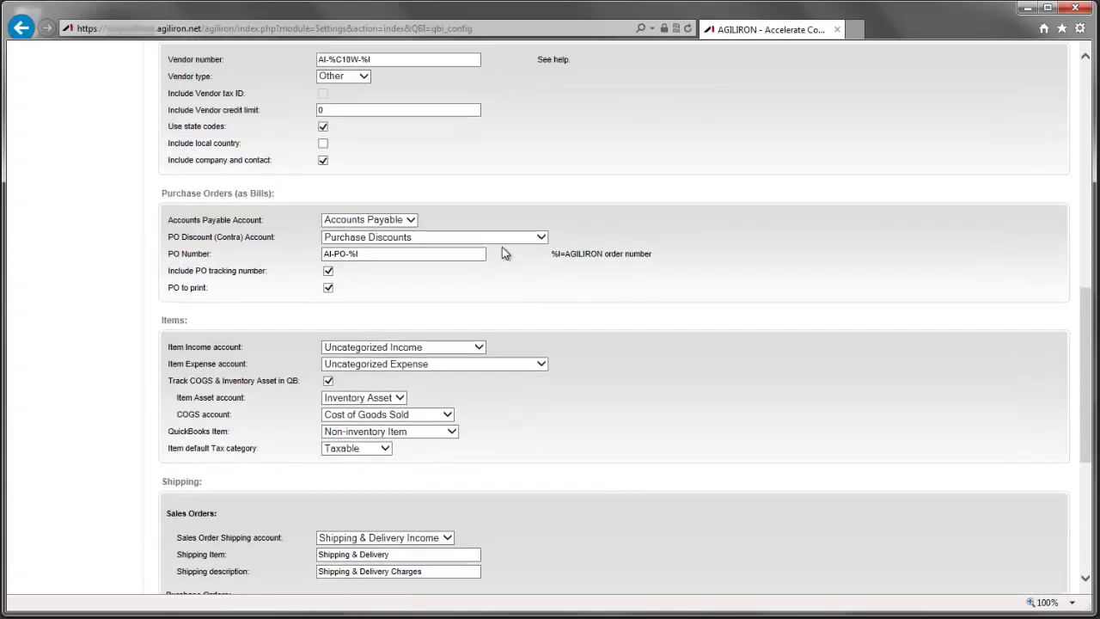
scroll(503, 247, "up", 1)
scroll(503, 247, "up", 1)
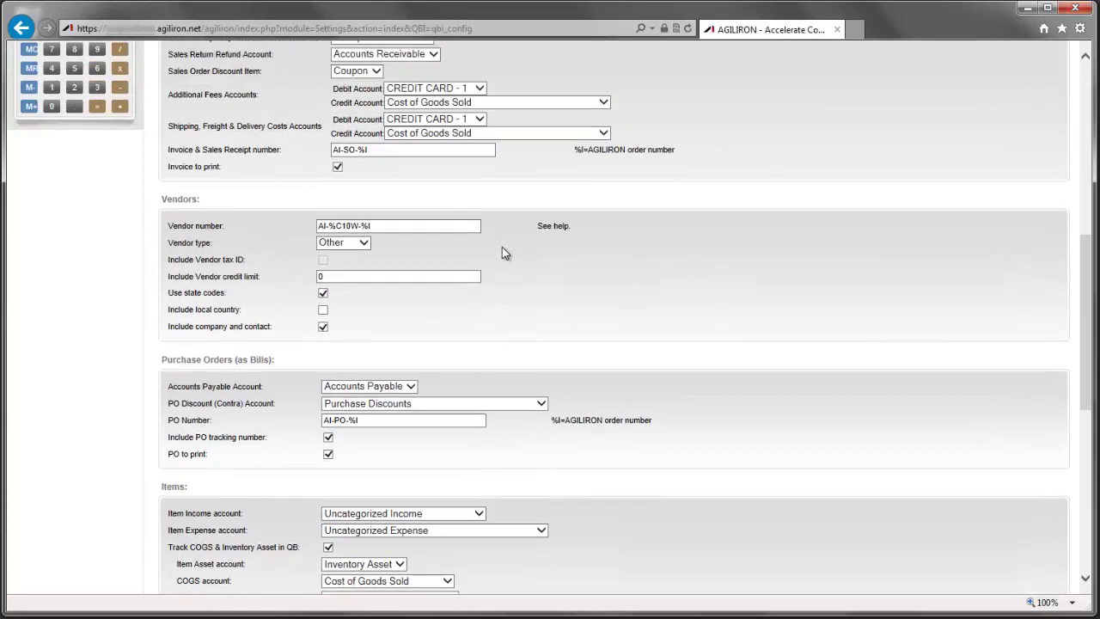
scroll(502, 247, "up", 3)
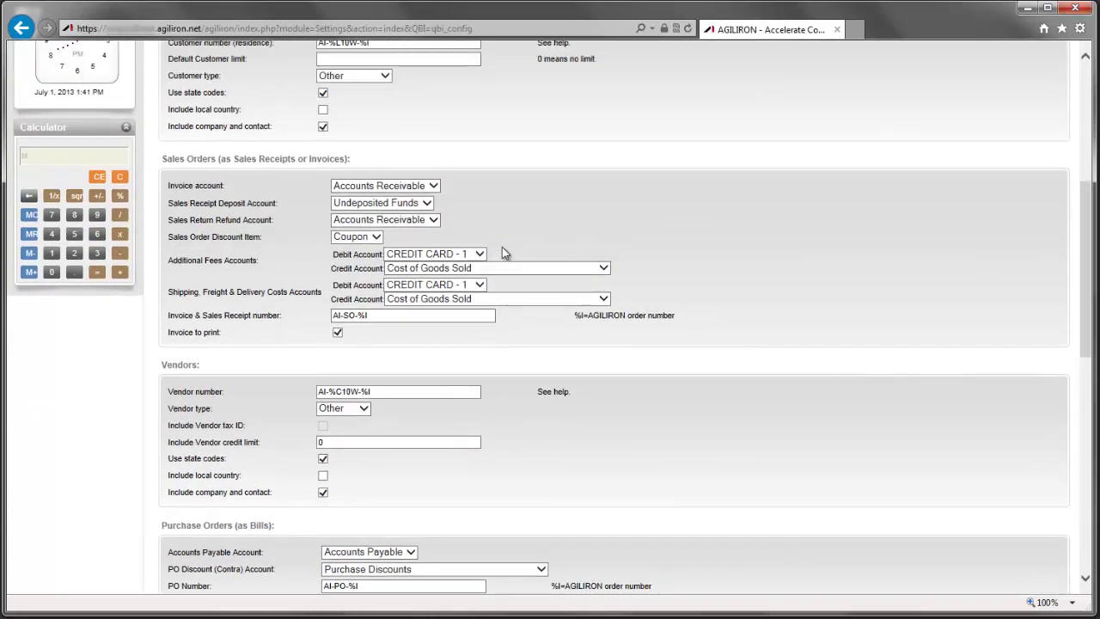
scroll(502, 246, "up", 1)
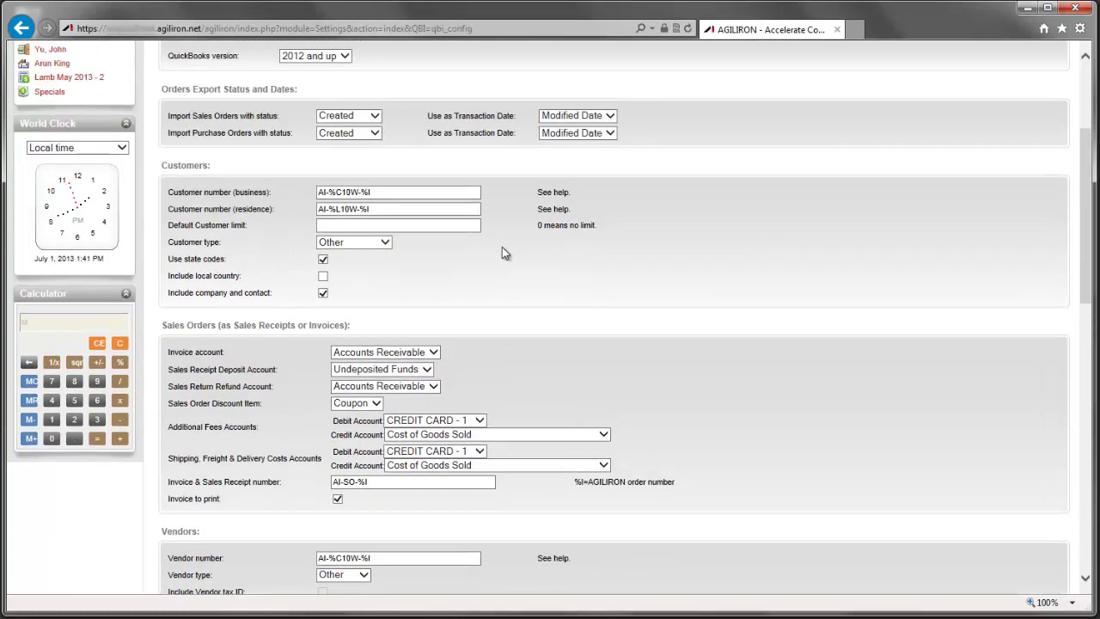
scroll(502, 246, "up", 1)
scroll(502, 247, "up", 2)
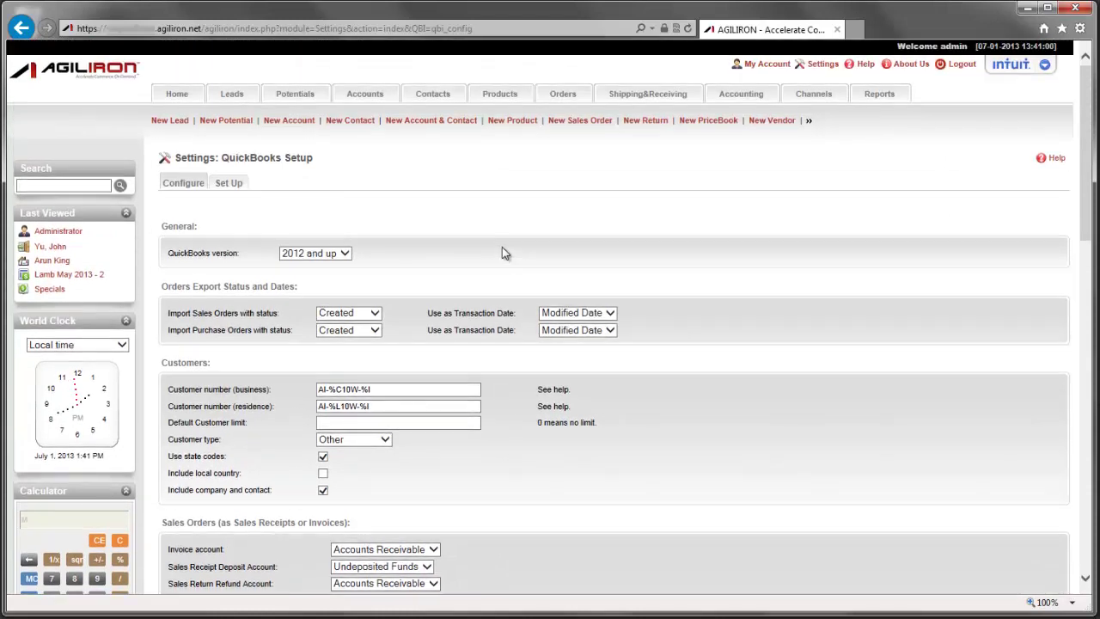